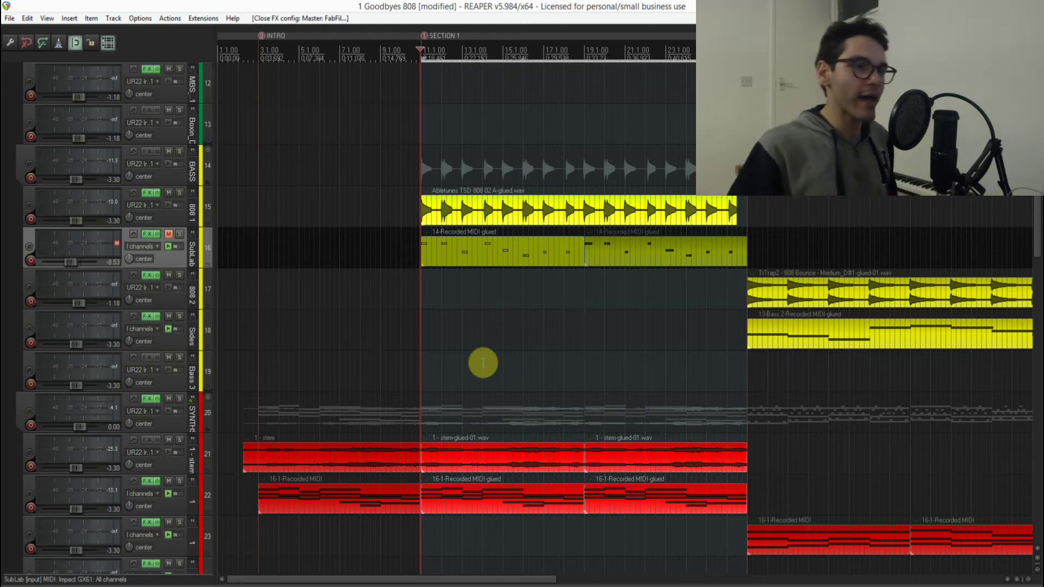
Review the Pro-Q 3, ReaPitch and Saturn effects in the 808 1 track's FX chain.
left_click(148, 193)
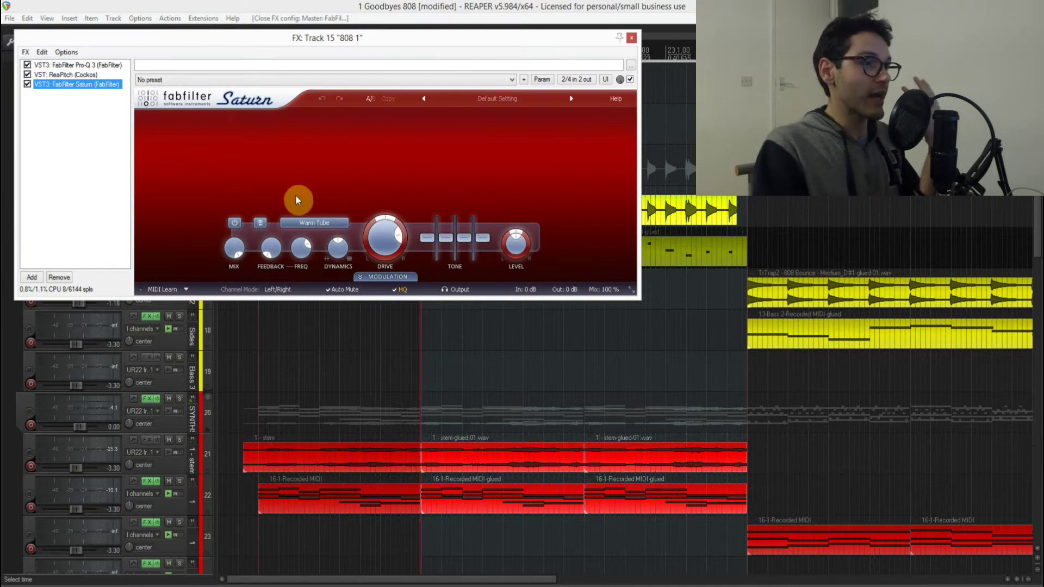
left_click(99, 66)
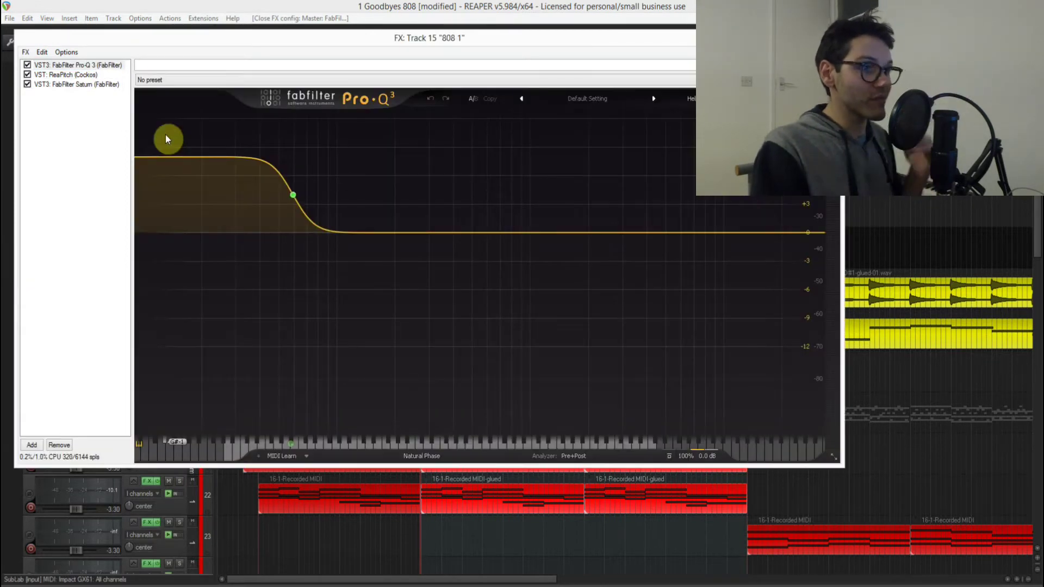
left_click(89, 83)
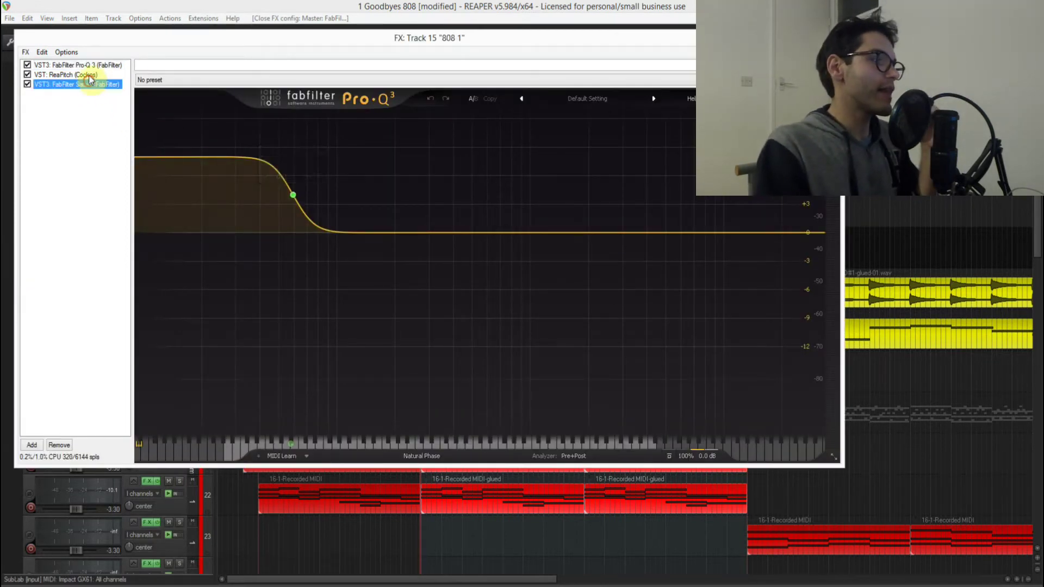
left_click(100, 75)
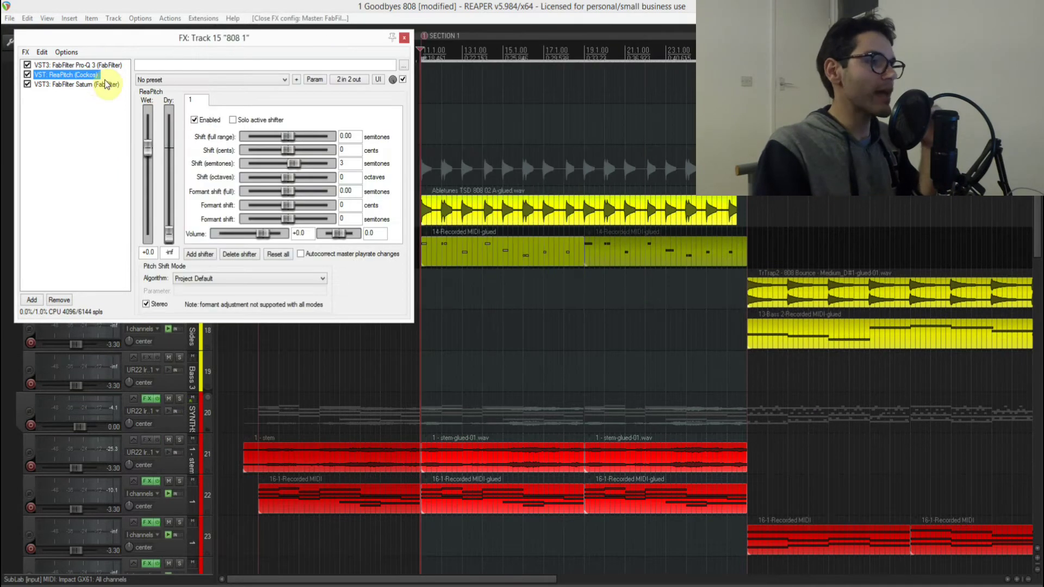
left_click(106, 85)
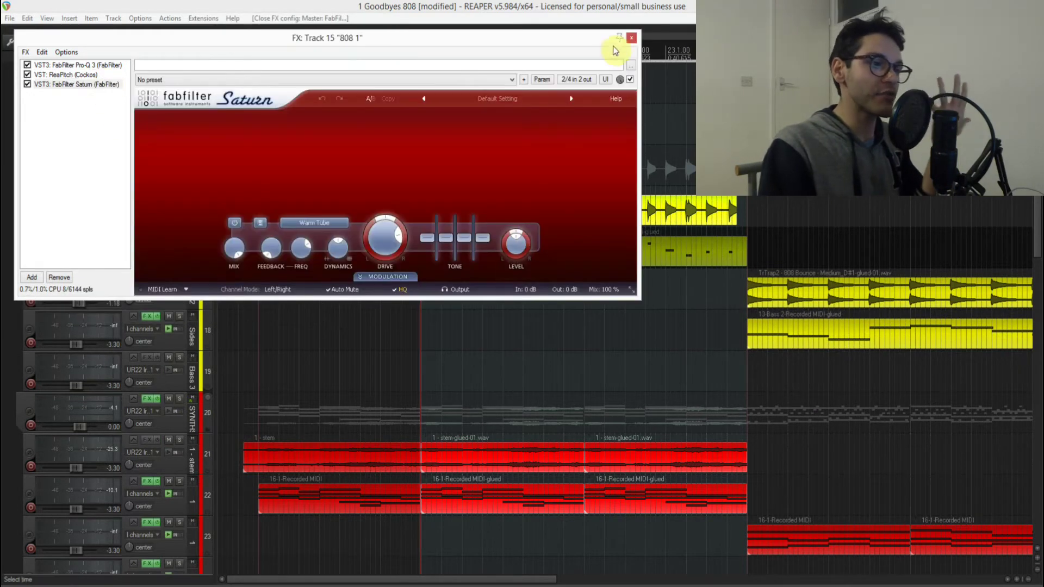
left_click(630, 40)
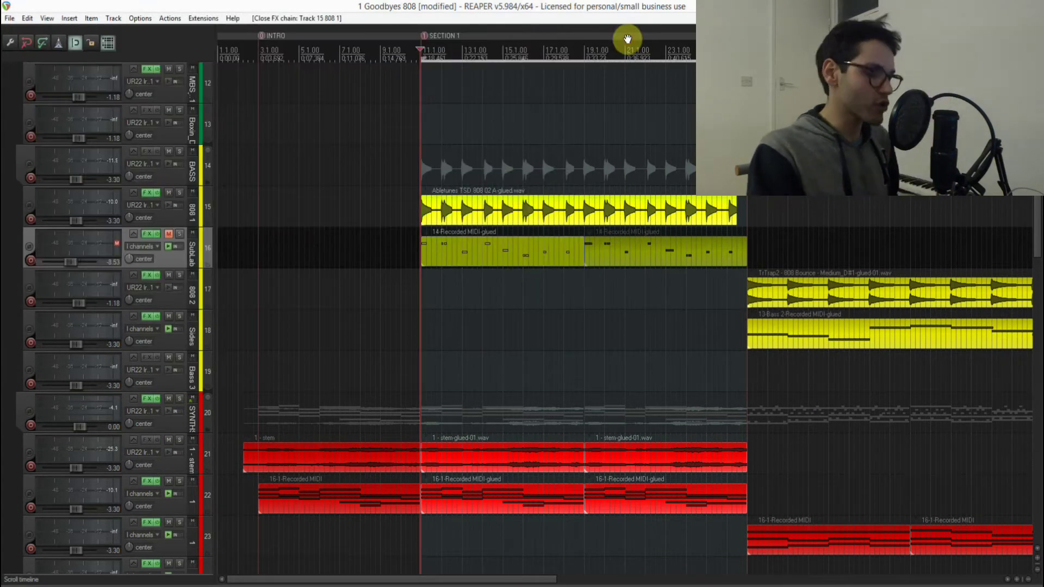
Show all track envelopes and play back Section 1 with the pitch-shifted 808 1 bass.
key("ctrl+shift+e")
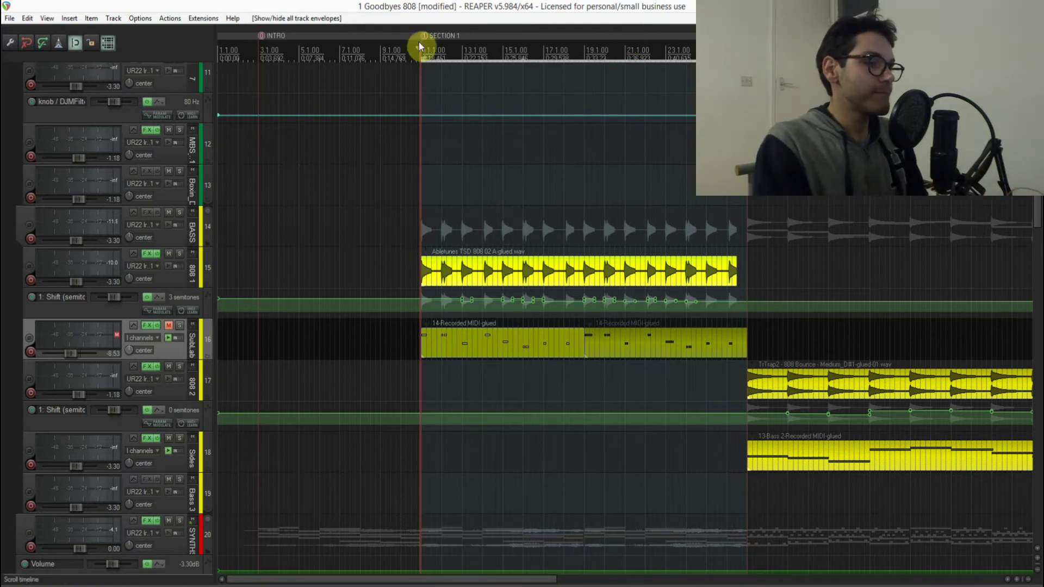
key("space")
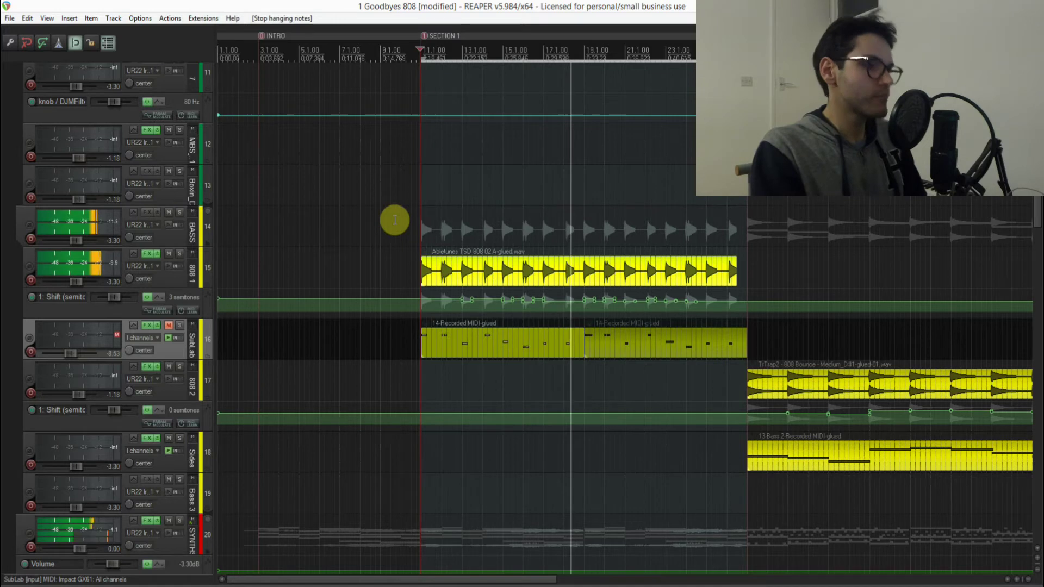
key("space")
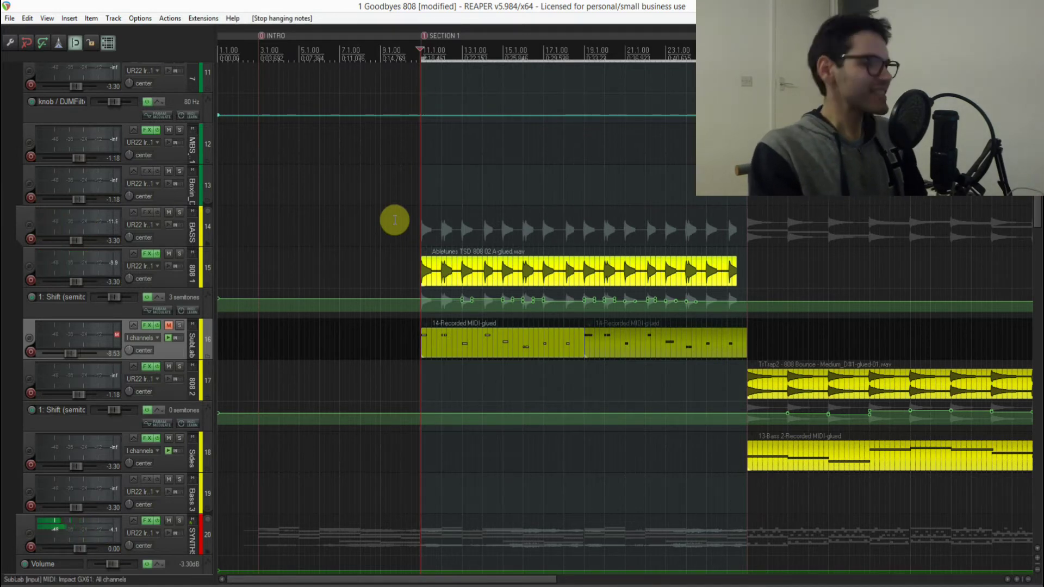
Unmute the SubLab track, mute the 808 1 track, and open the SubLab synth with the track controls still in view.
left_click(170, 326)
left_click(169, 253)
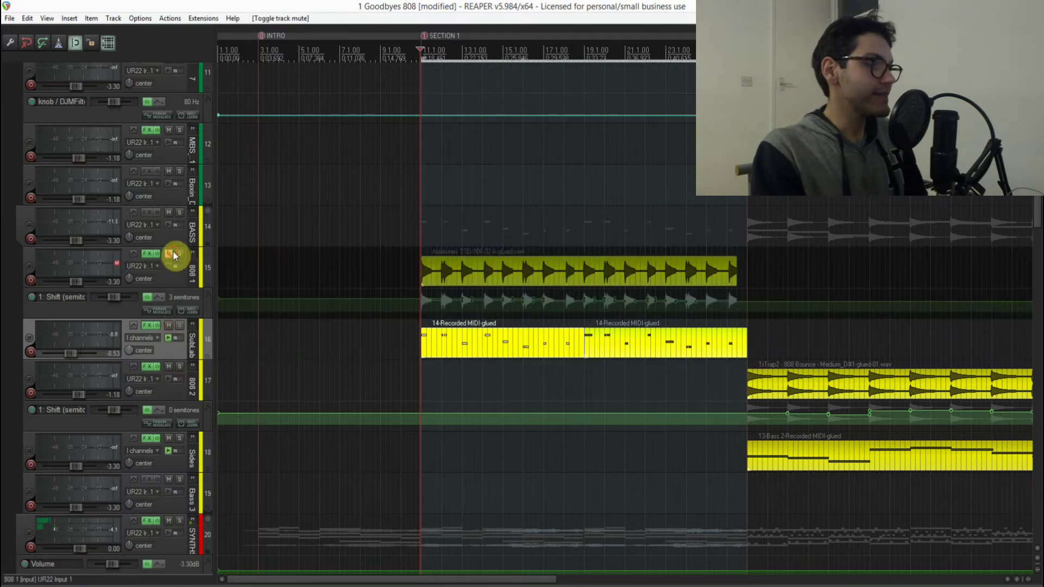
left_click(151, 325)
left_click(540, 256)
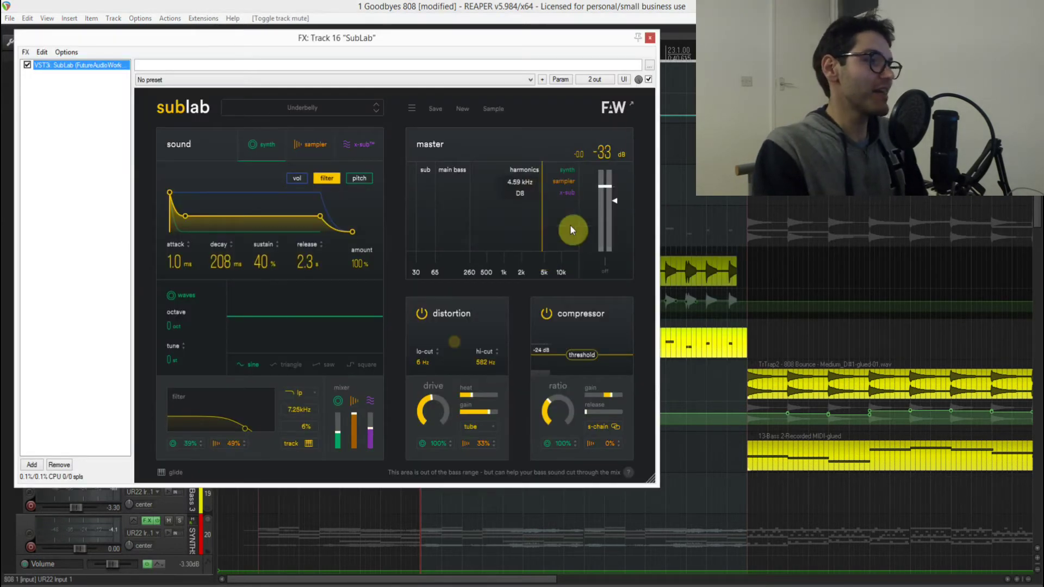
left_click_drag(484, 43, 712, 58)
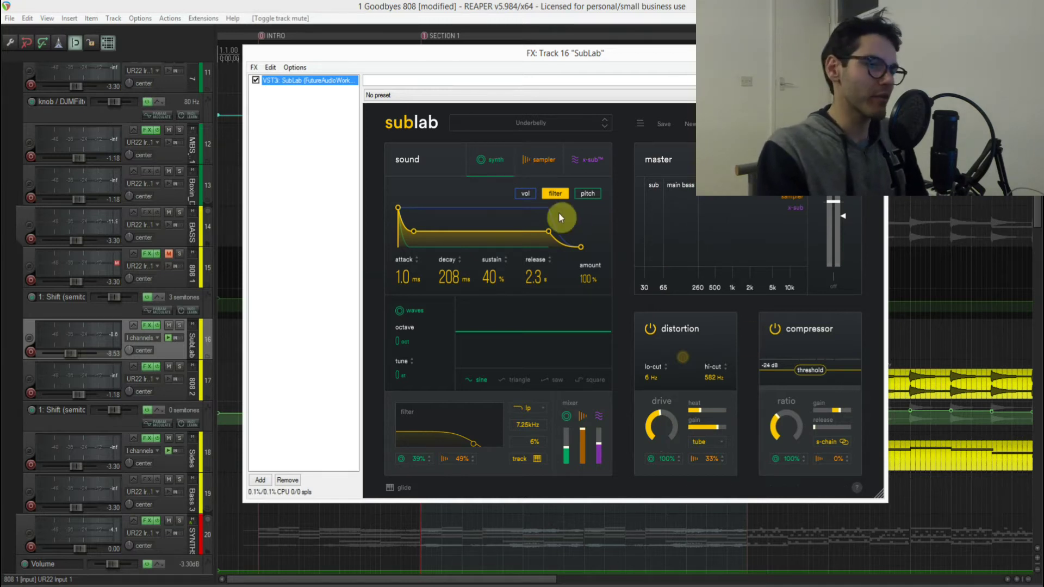
Play Section 1 while adjusting SubLab's synth and x-sub mixer levels and its master width.
key("space")
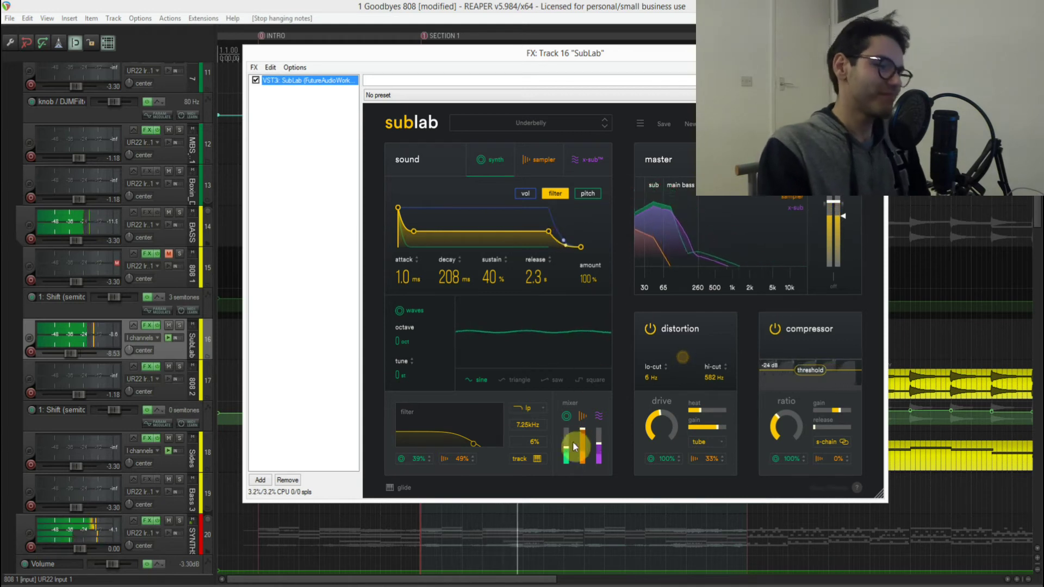
left_click(595, 457)
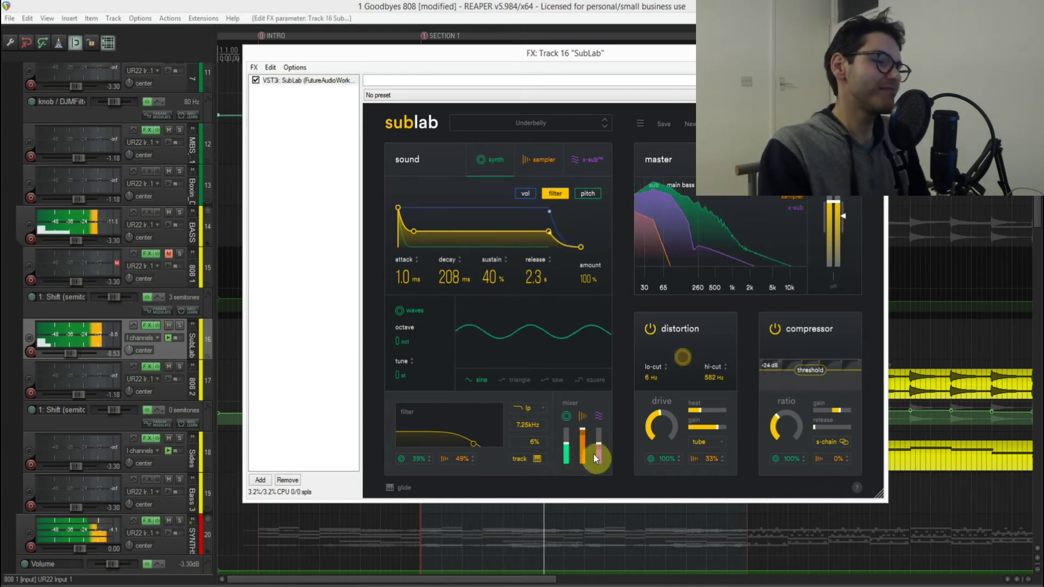
left_click(598, 158)
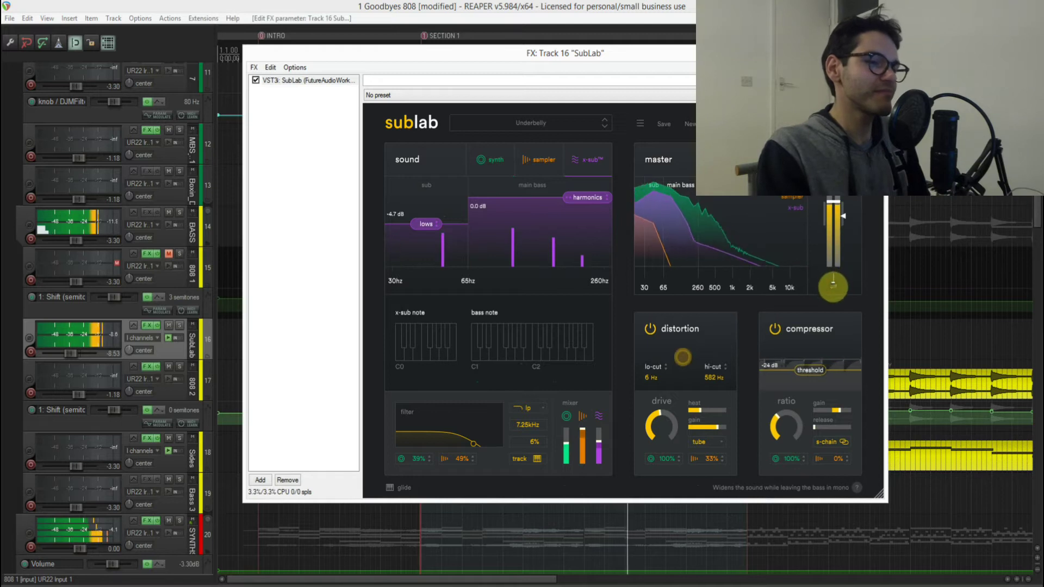
left_click_drag(834, 297, 833, 341)
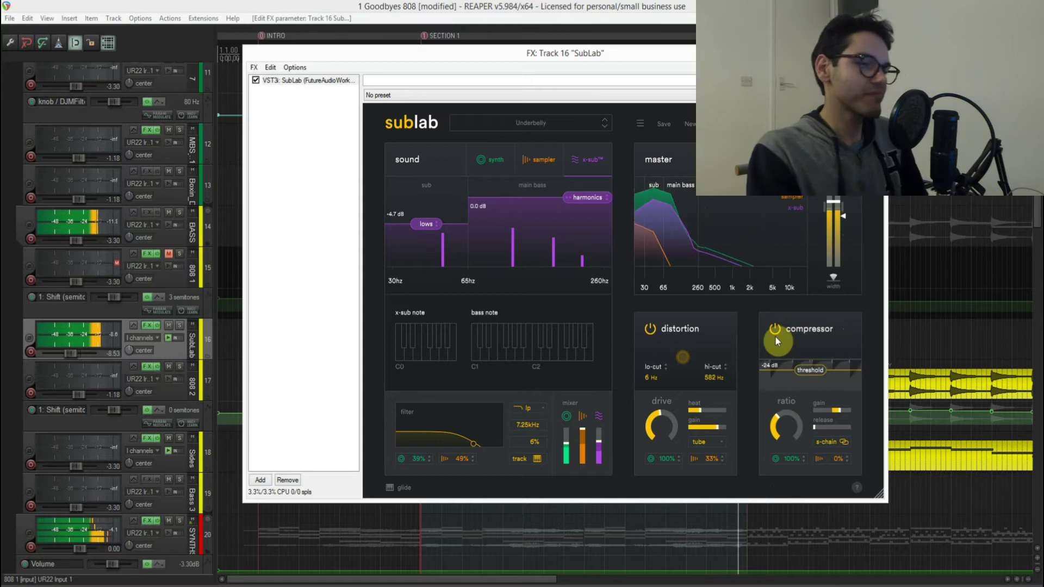
key("space")
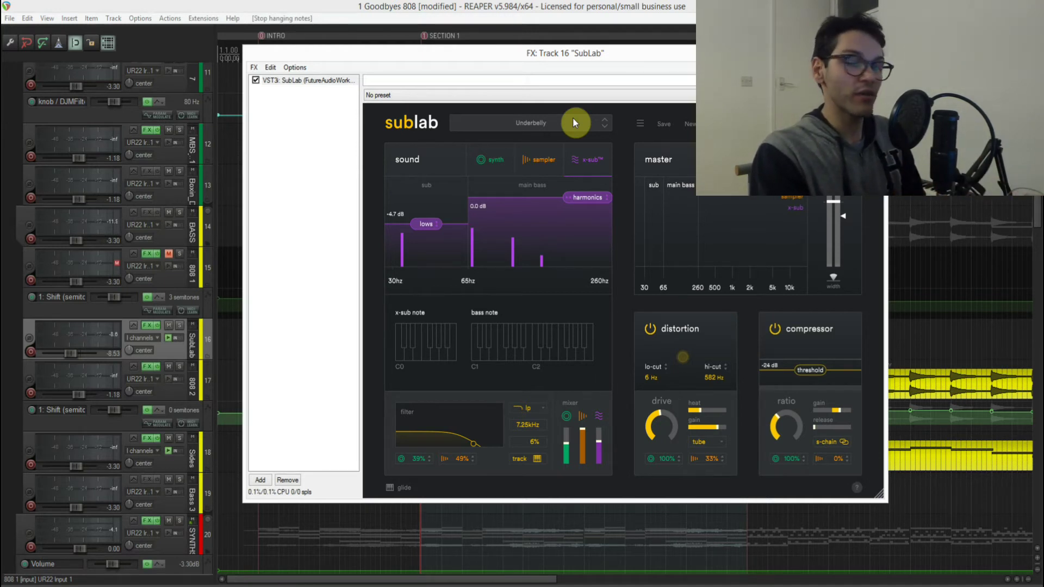
Audition SubLab's Analog Machines presets Cheeky 808, Dark Side, Deep Clean, Event Horizon and Lazy Bones during playback.
left_click_drag(465, 211, 437, 91)
left_click(548, 255)
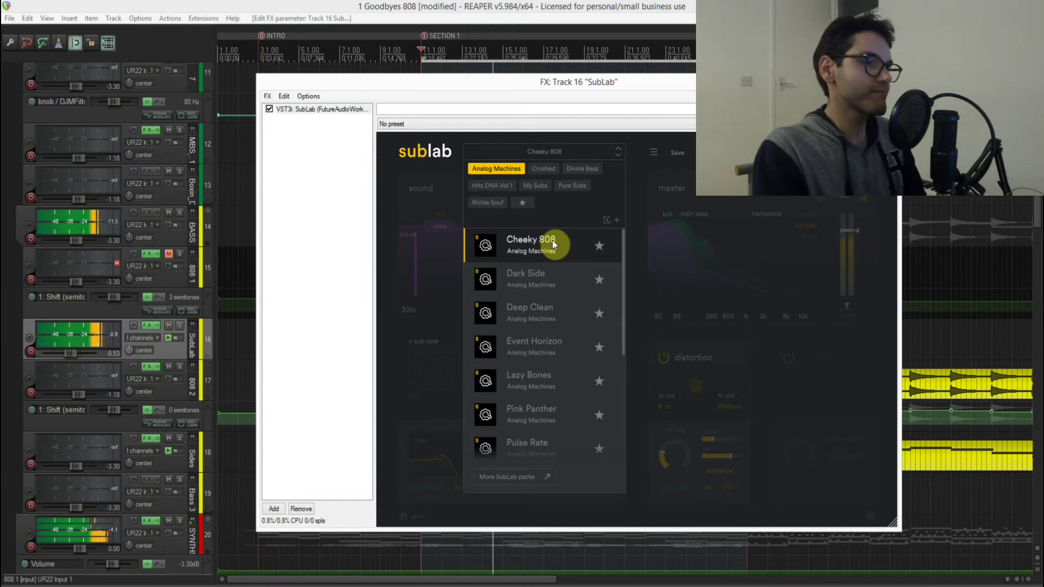
left_click(553, 279)
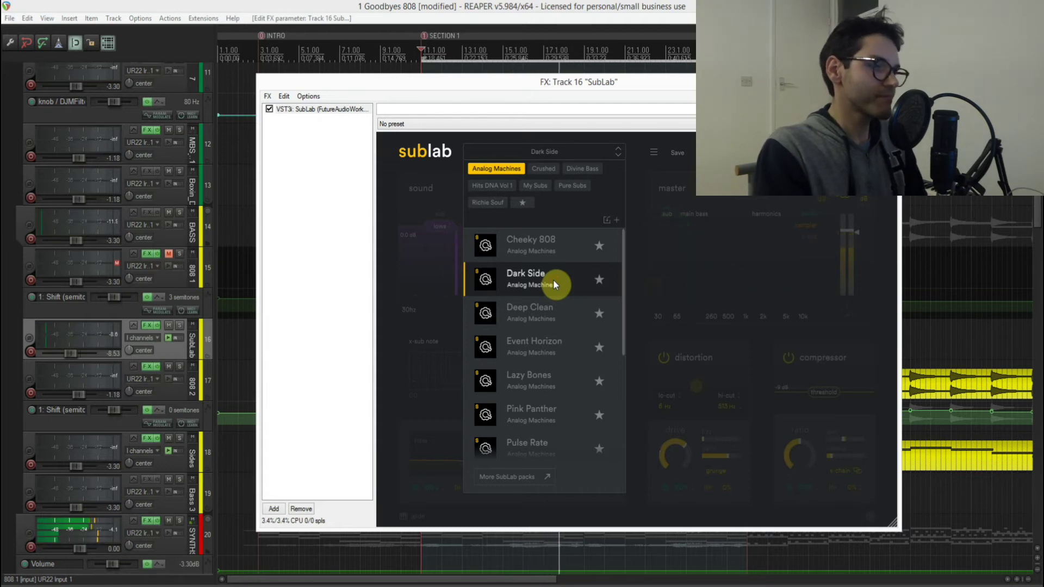
left_click(545, 305)
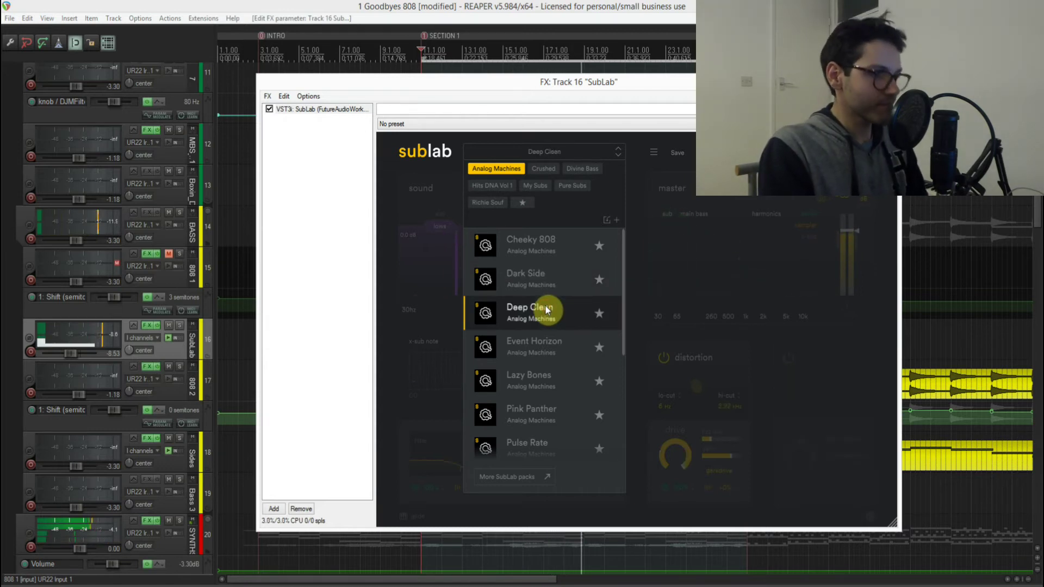
scroll(545, 305, "down", 2)
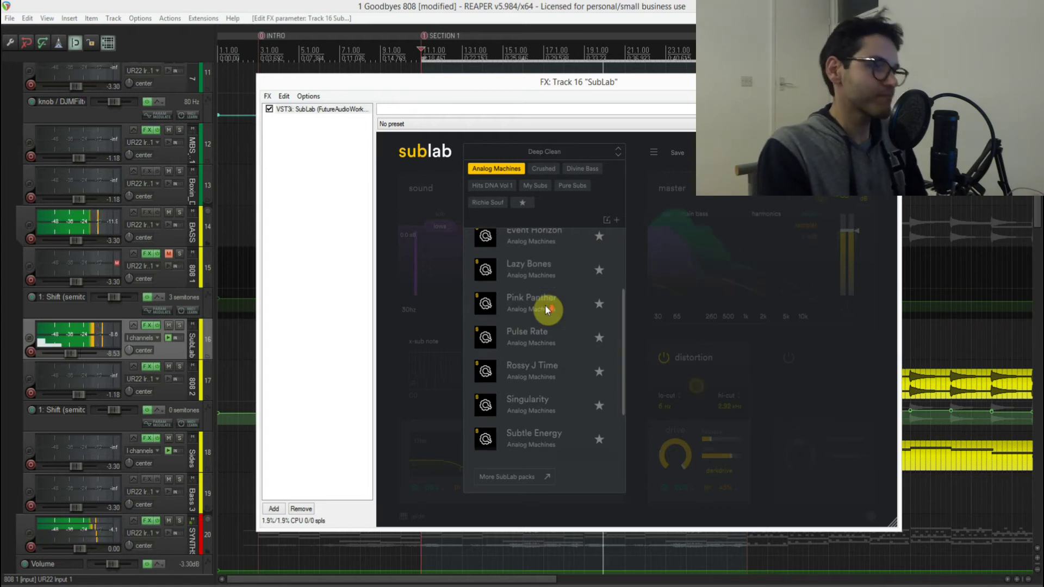
scroll(545, 305, "up", 2)
left_click(545, 347)
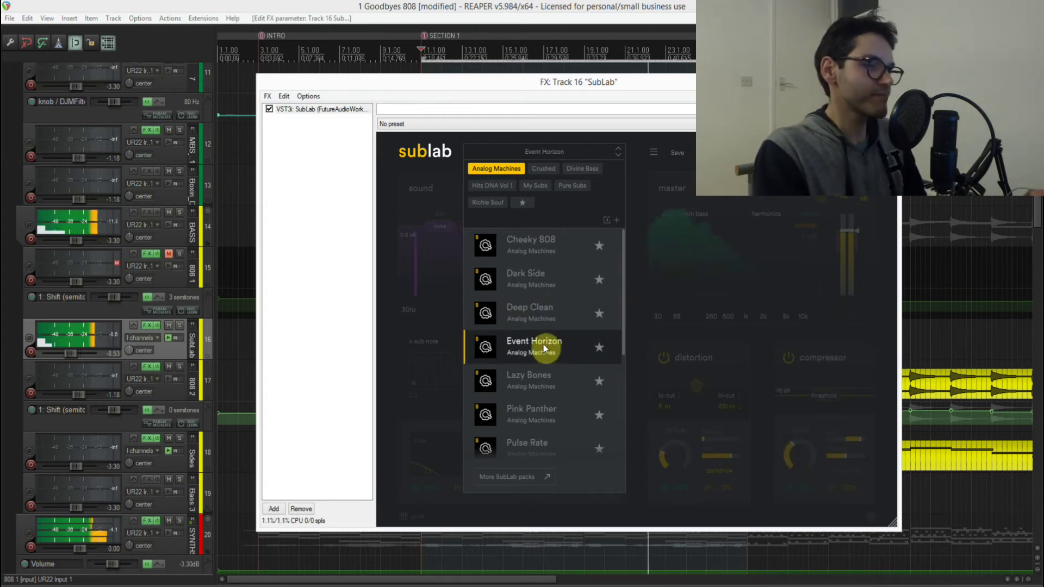
left_click(534, 376)
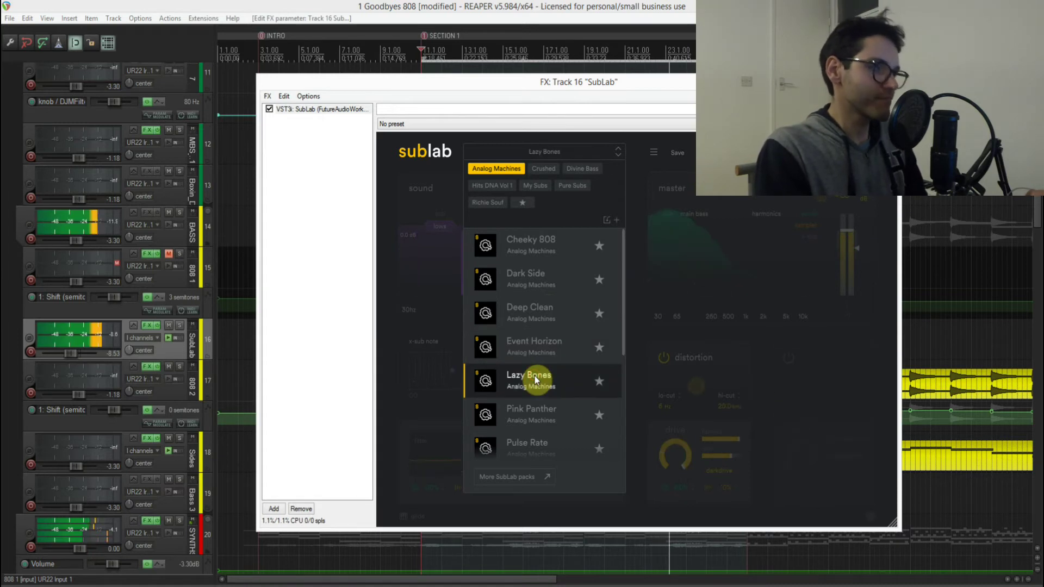
Audition the Analog Machines presets Pink Panther, Pulse Rate and Rossy J Time.
scroll(534, 376, "down", 3)
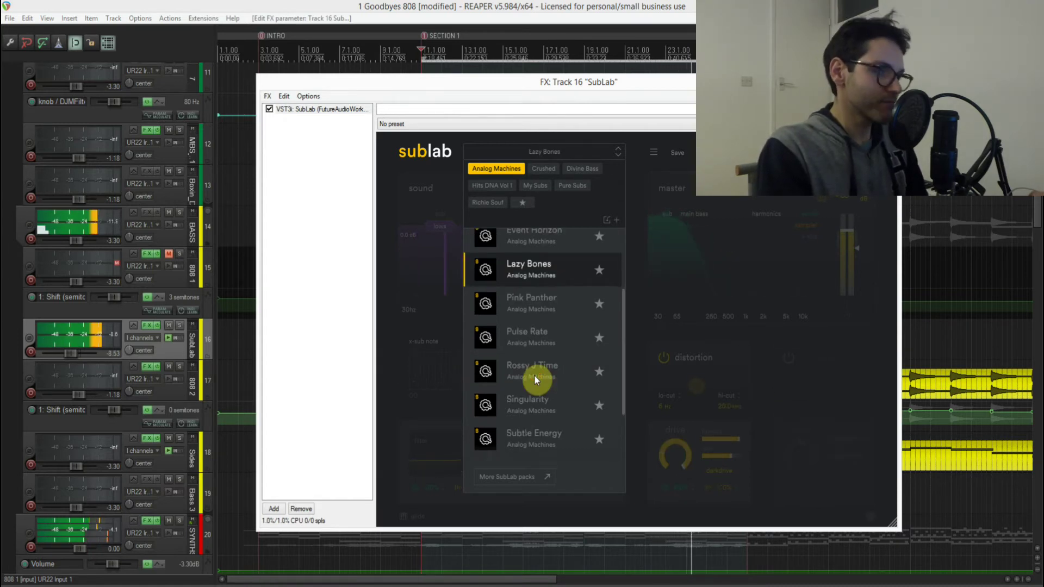
left_click(540, 309)
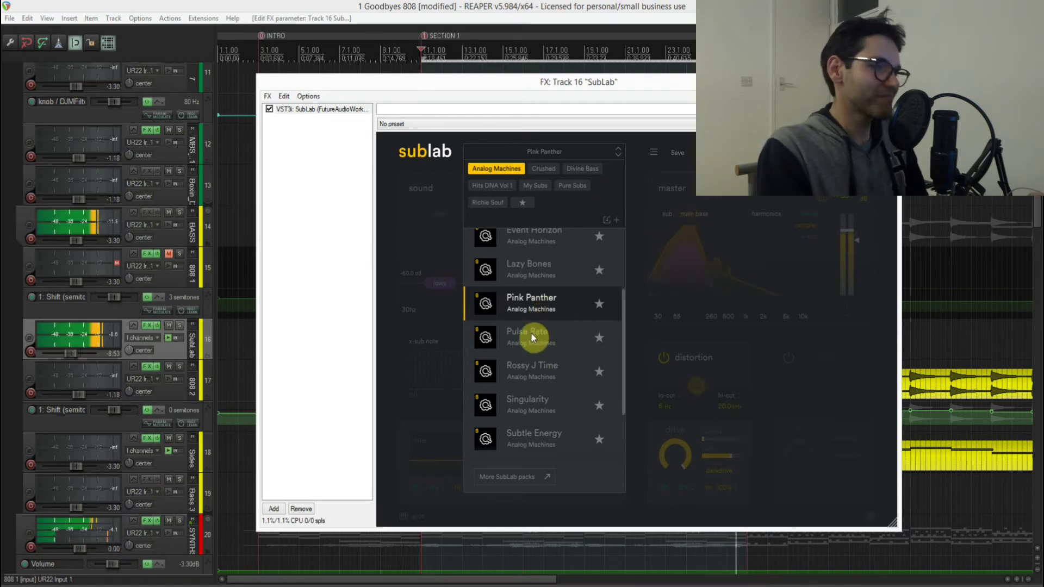
left_click(530, 333)
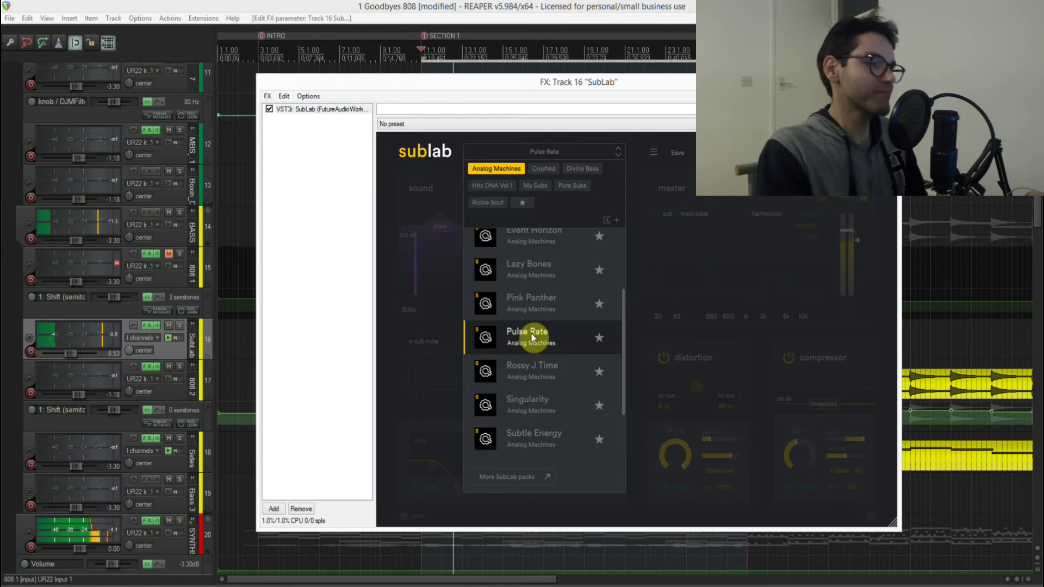
left_click(530, 371)
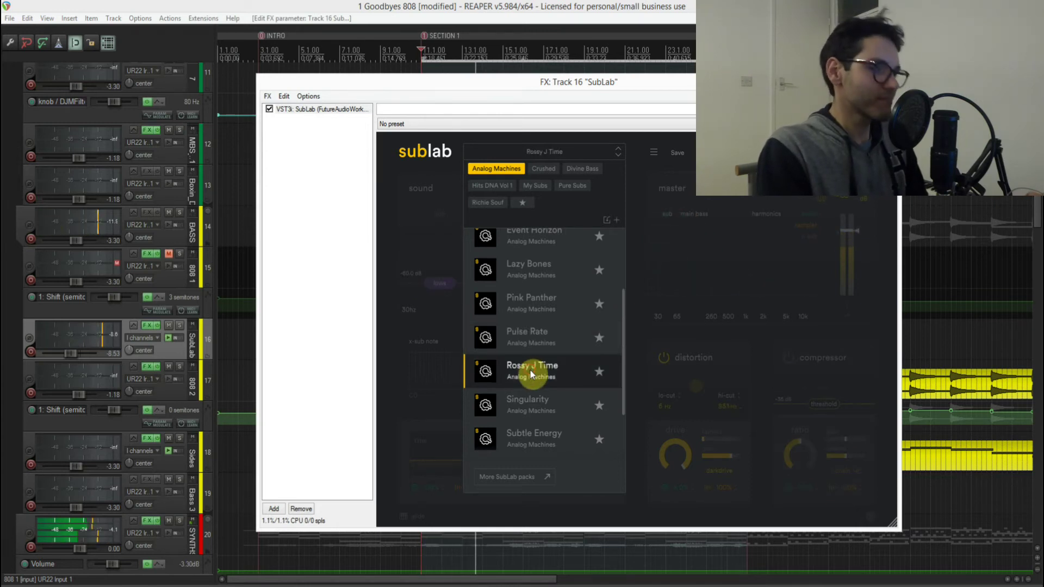
Audition the Analog Machines presets Singularity, Subtle Energy, Underbelly Edited and Volcanic Ash, and stop playback.
scroll(530, 371, "down", 3)
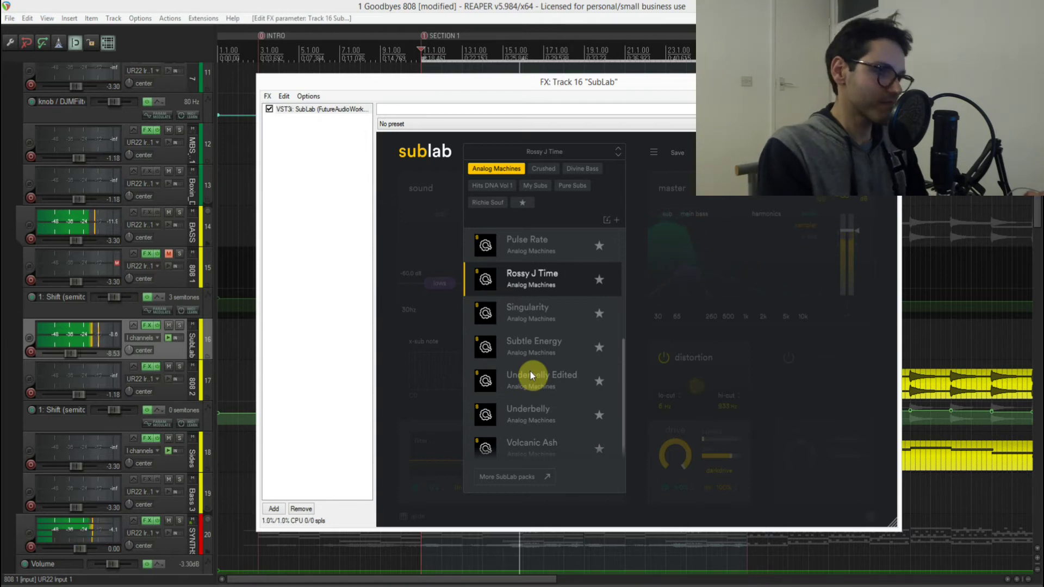
left_click(531, 318)
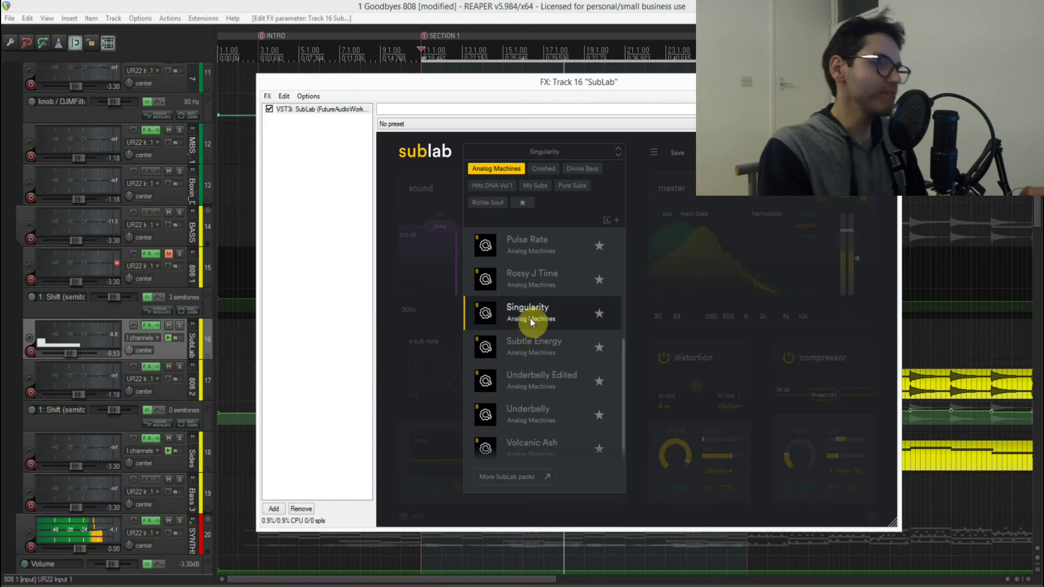
left_click(530, 345)
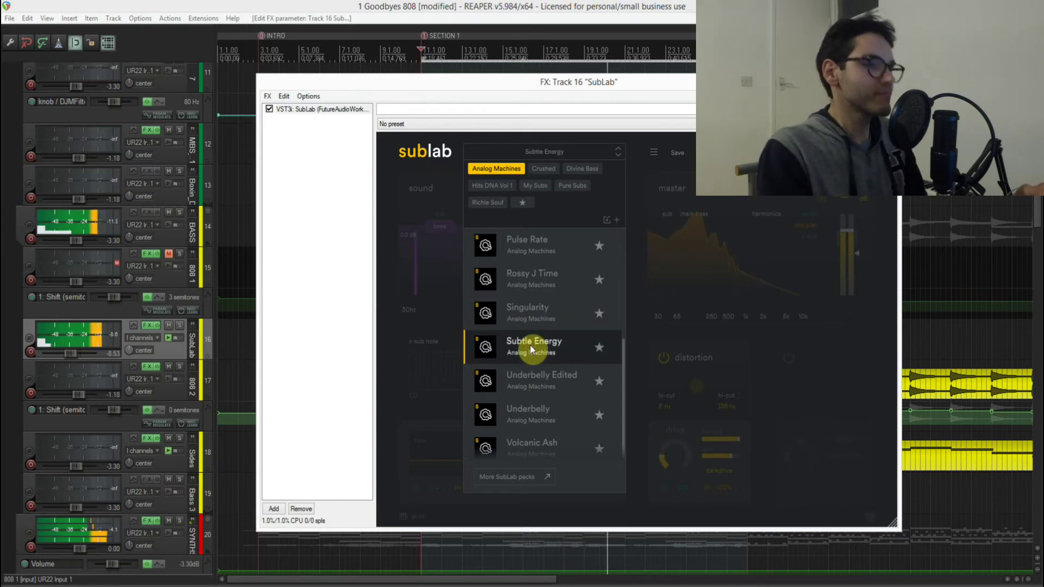
left_click(533, 376)
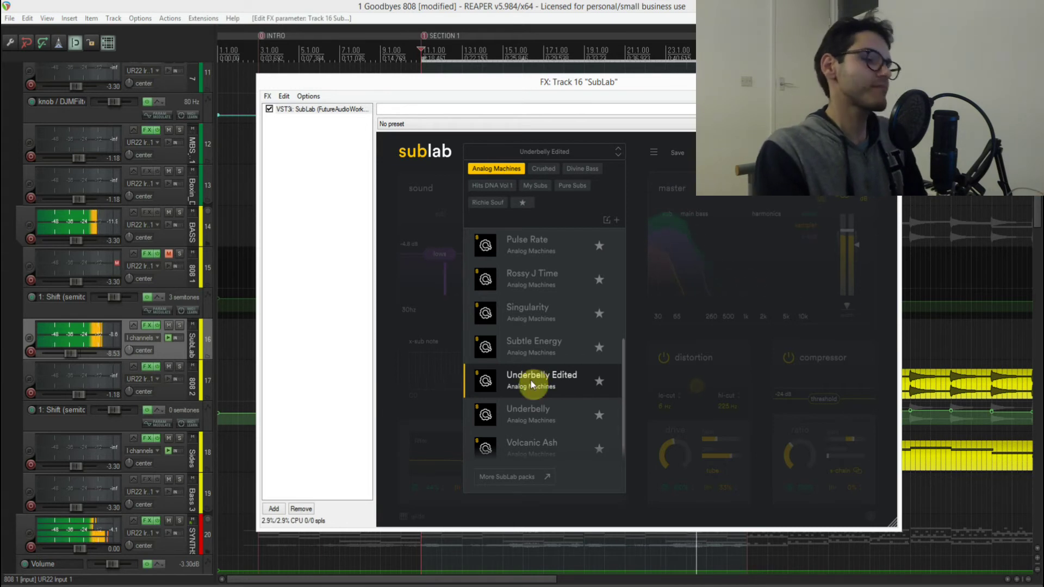
left_click(537, 438)
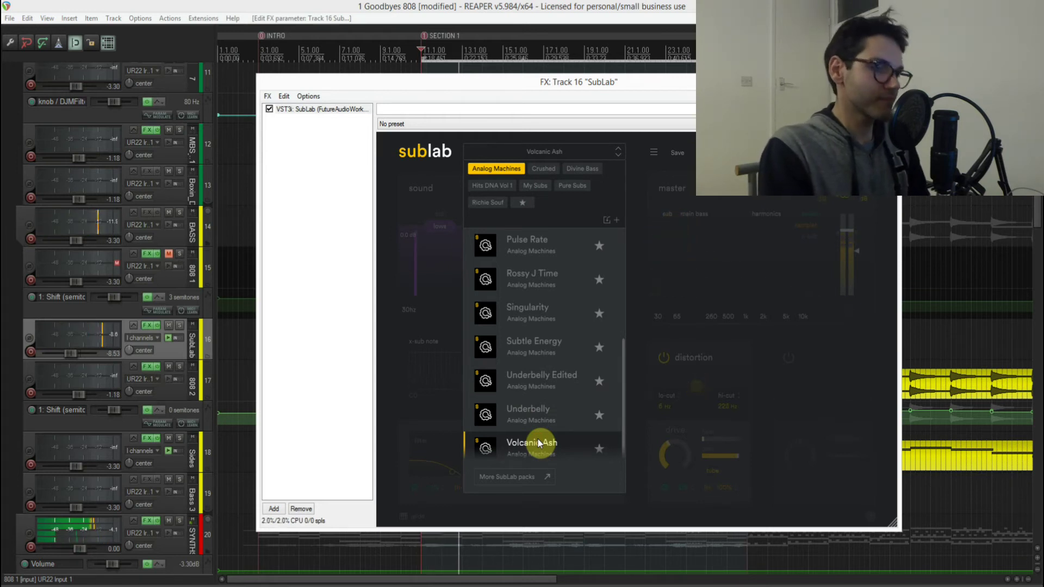
key("space")
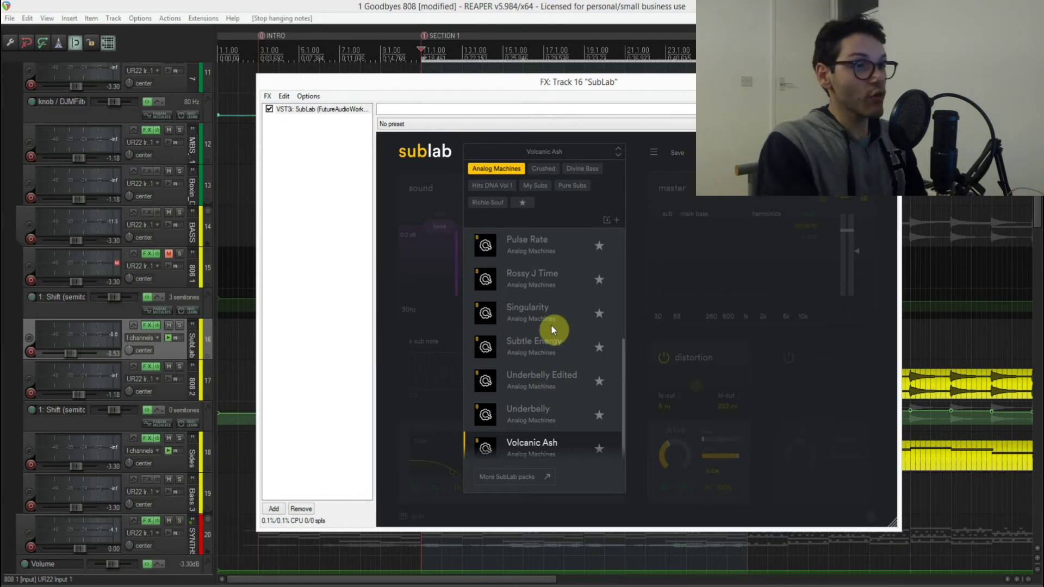
Load the 11th Dimension preset from SubLab's Crushed pack and play it with the track.
left_click(540, 165)
left_click(557, 243)
left_click(504, 167)
scroll(549, 251, "up", 3)
left_click(550, 254)
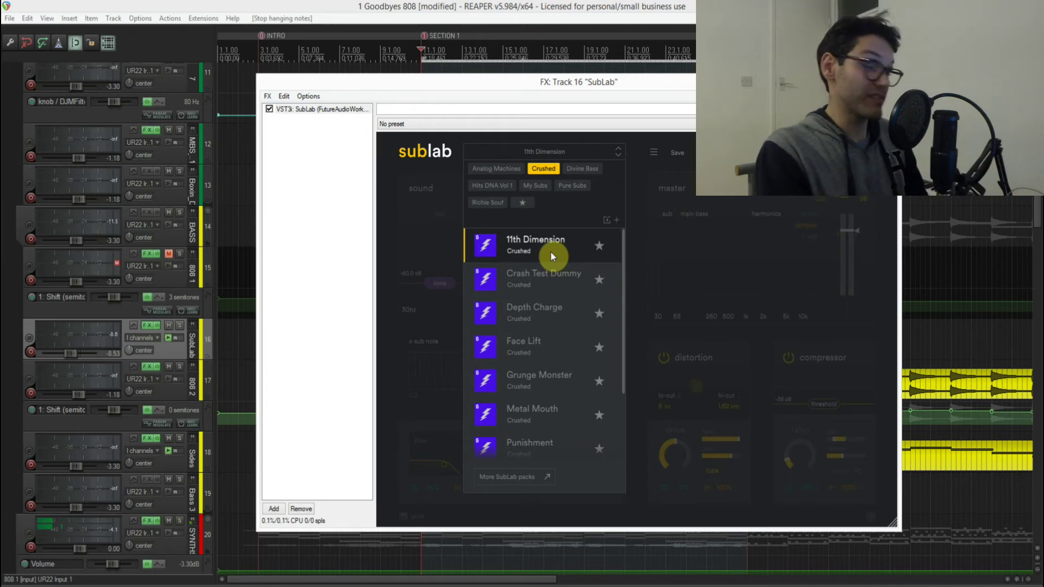
key("space")
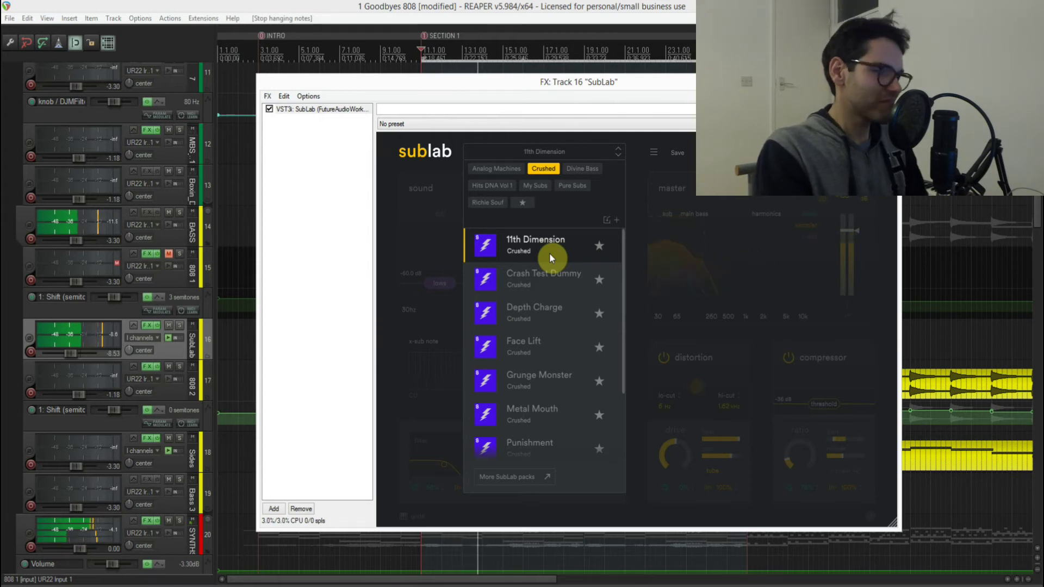
Audition the Crushed presets Crash Test Dummy, Depth Charge, Face Lift, Grunge Monster and Metal Mouth during playback.
left_click(551, 277)
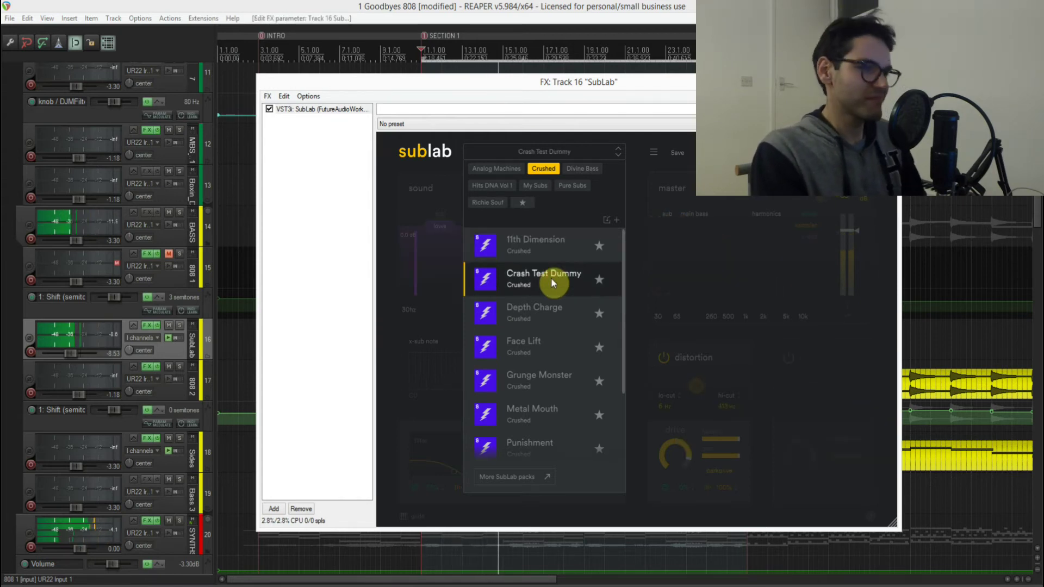
left_click(546, 327)
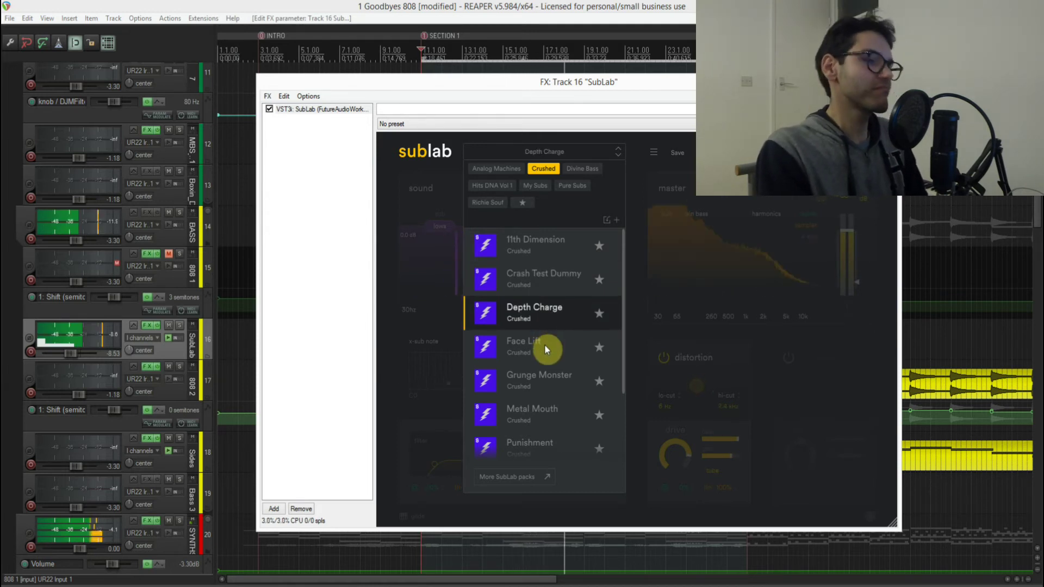
left_click(545, 348)
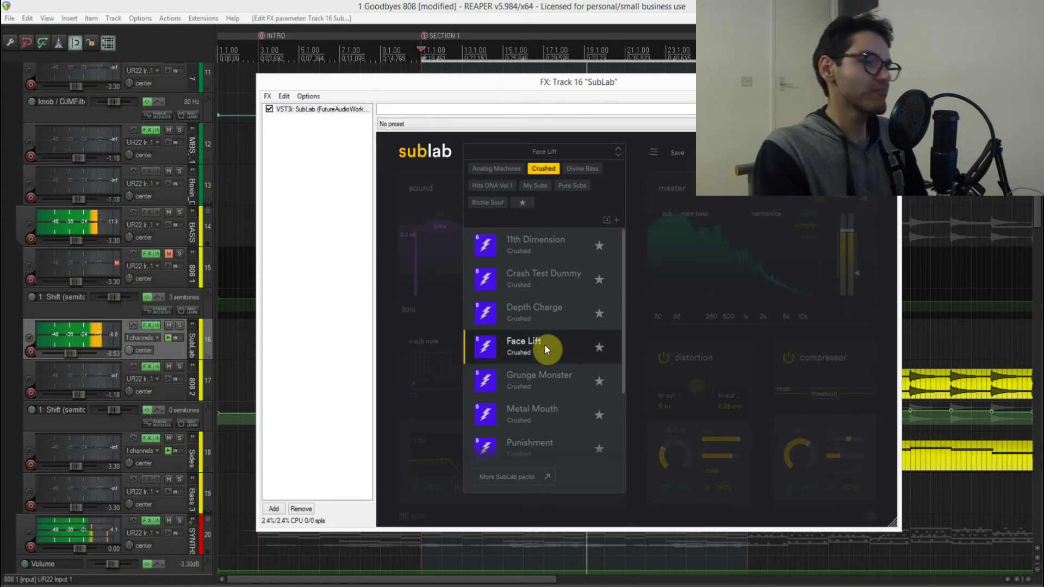
scroll(546, 348, "down", 1)
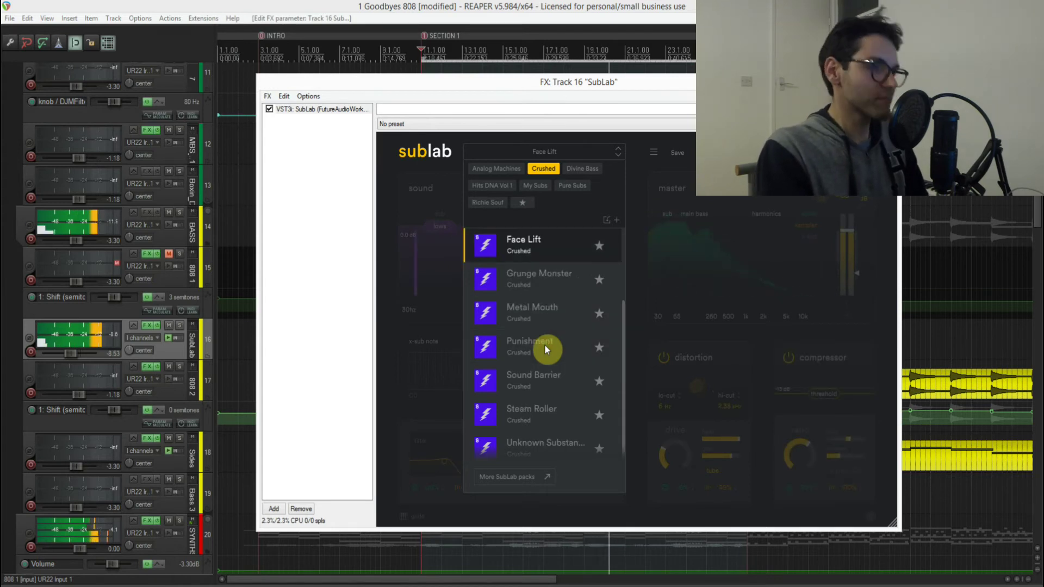
left_click(543, 283)
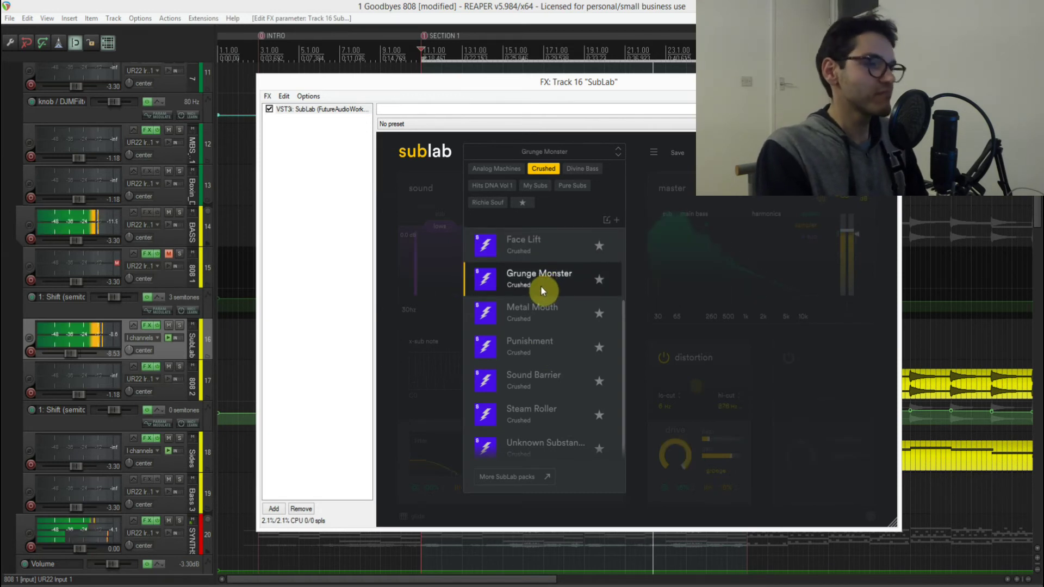
left_click(541, 308)
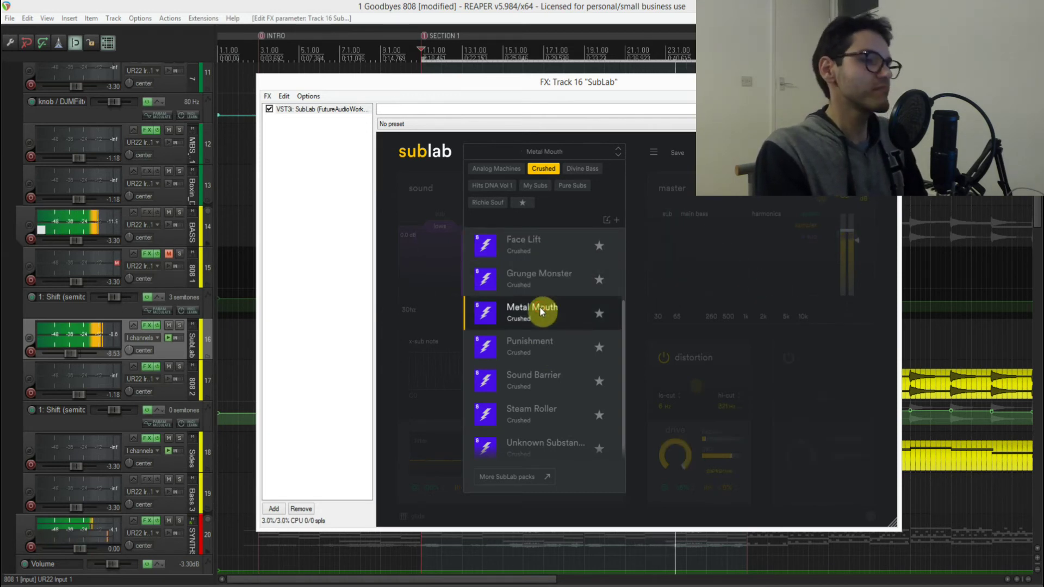
Audition the Crushed presets Punishment, Sound Barrier, Steam Roller and Unknown Substance.
left_click(535, 342)
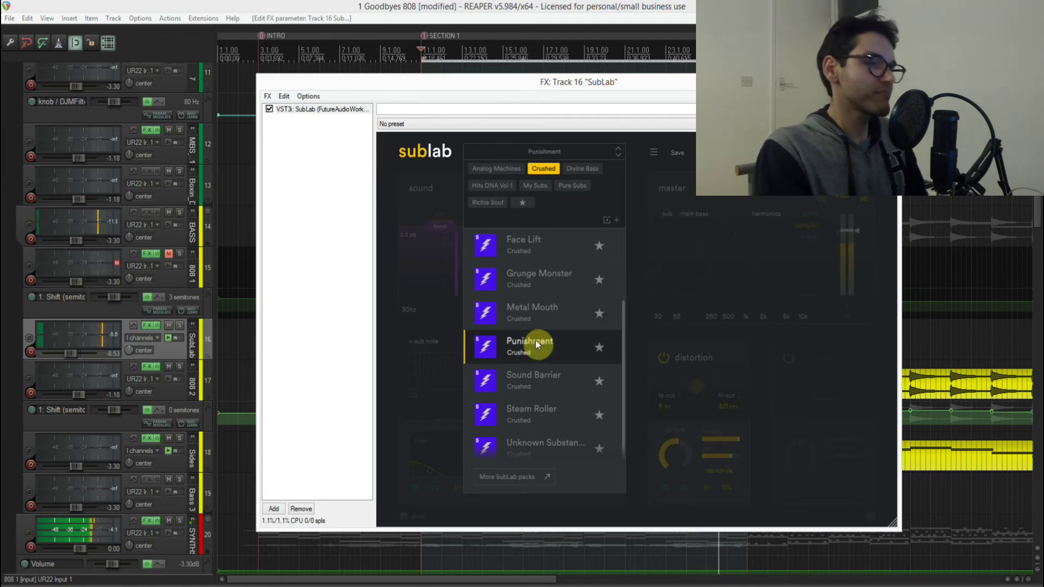
left_click(535, 383)
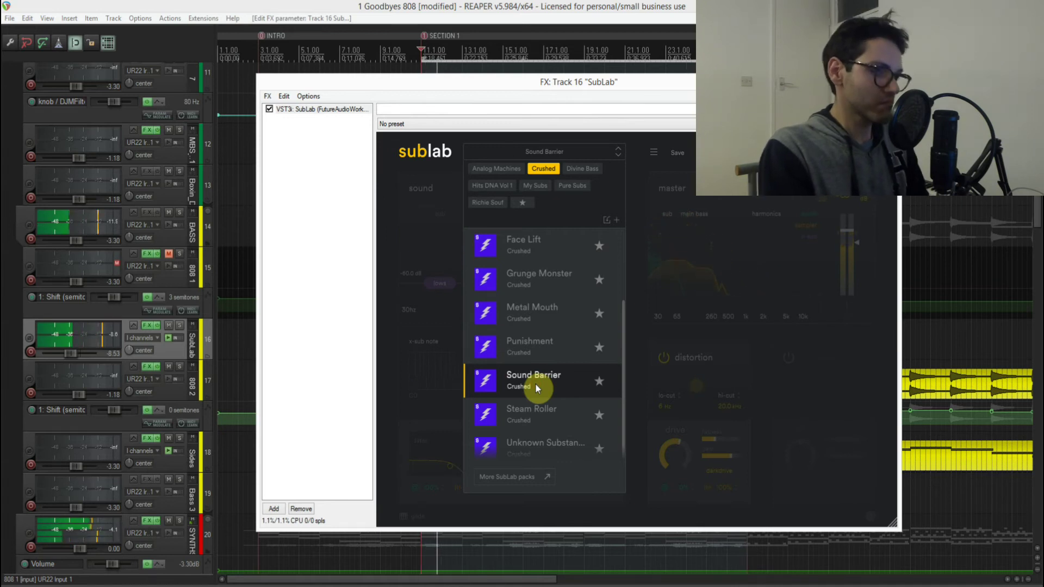
left_click(532, 412)
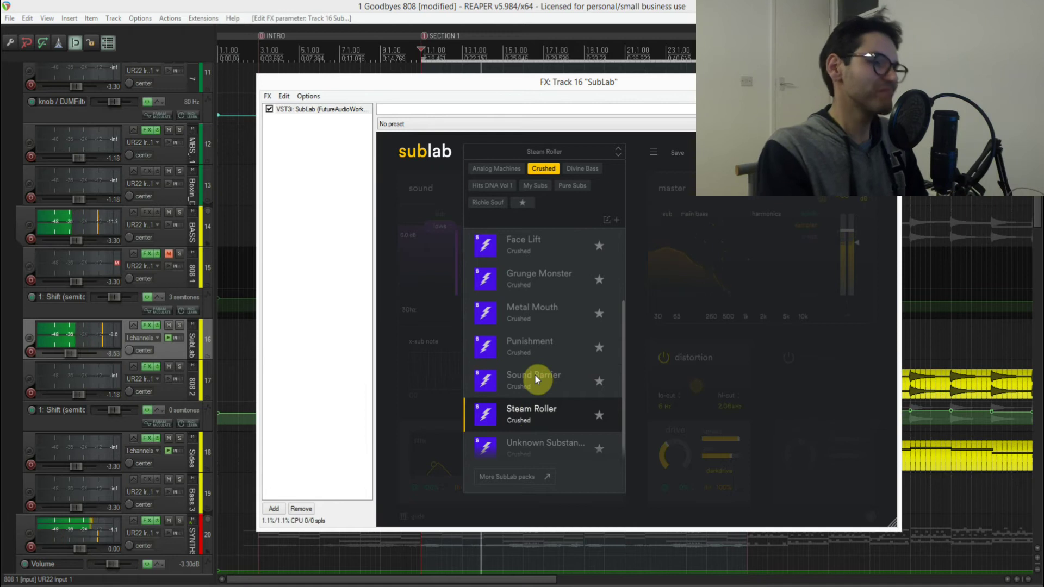
left_click(544, 448)
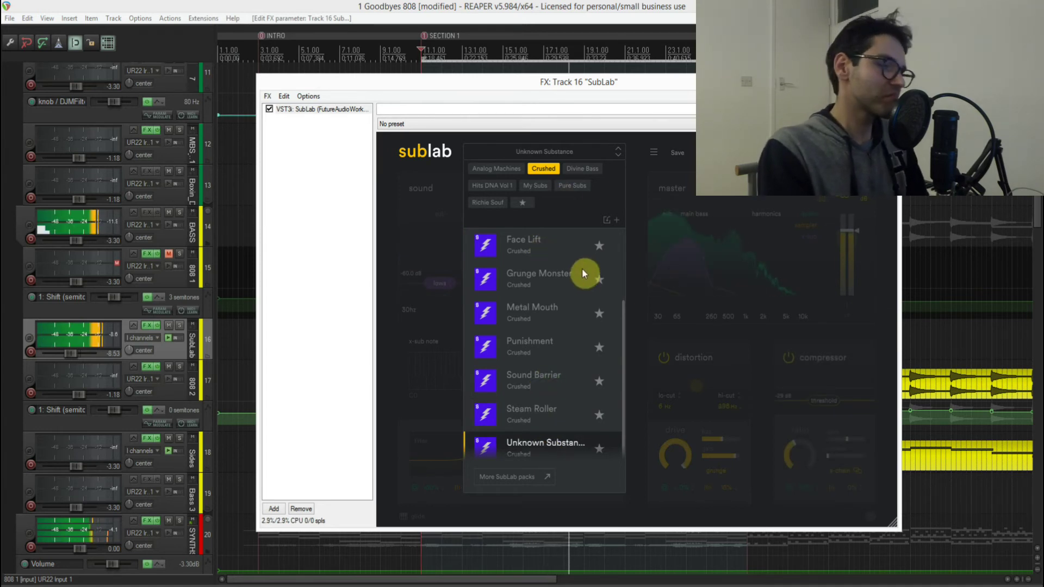
Show only the Divine Bass pack and audition its presets Dubs Up, Ghouls n' Ghosts, Growler and GrungeScene with the track.
left_click(577, 169)
left_click(548, 168)
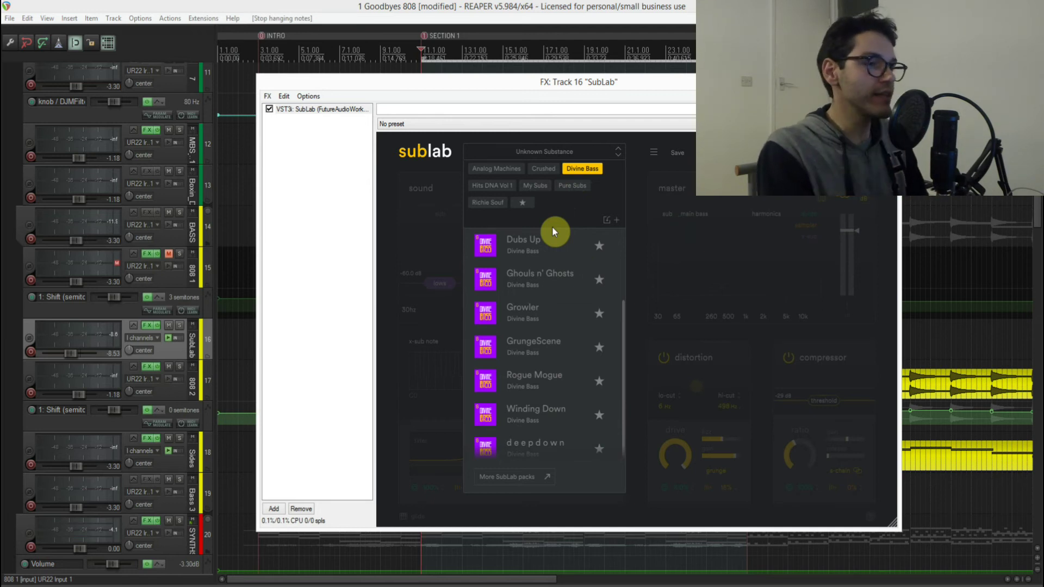
left_click(537, 245)
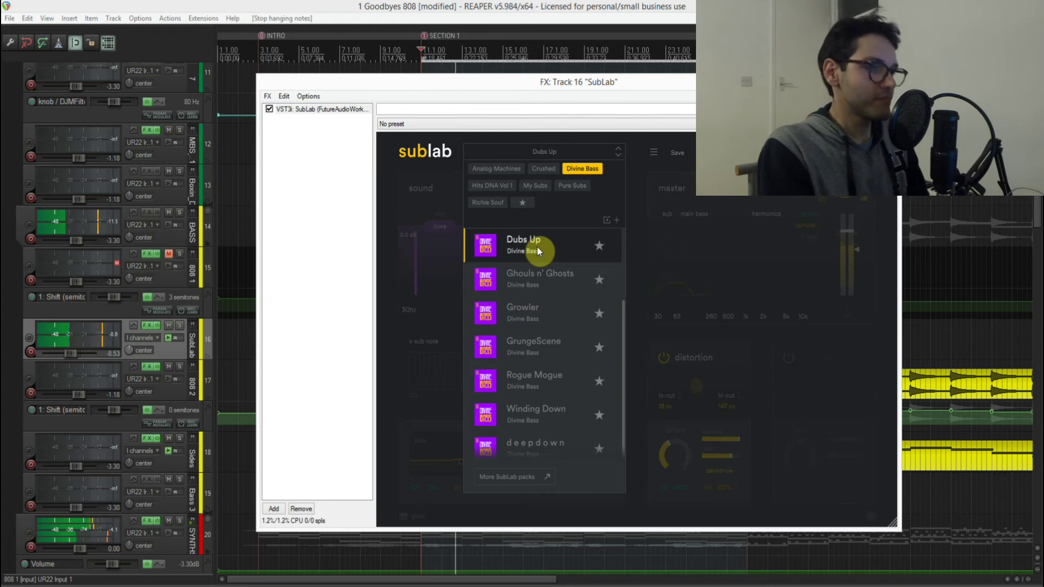
left_click(541, 283)
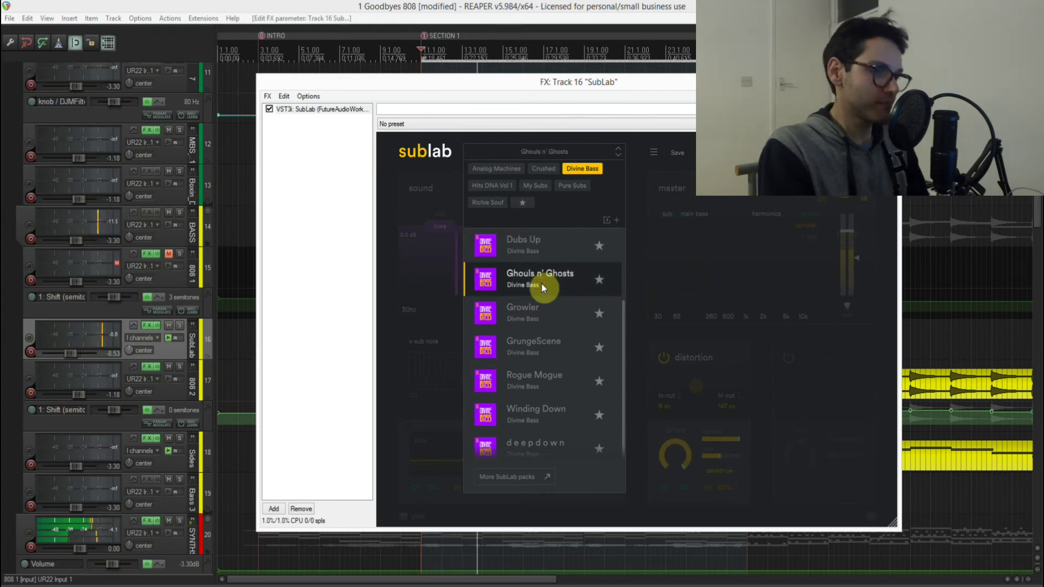
left_click(541, 311)
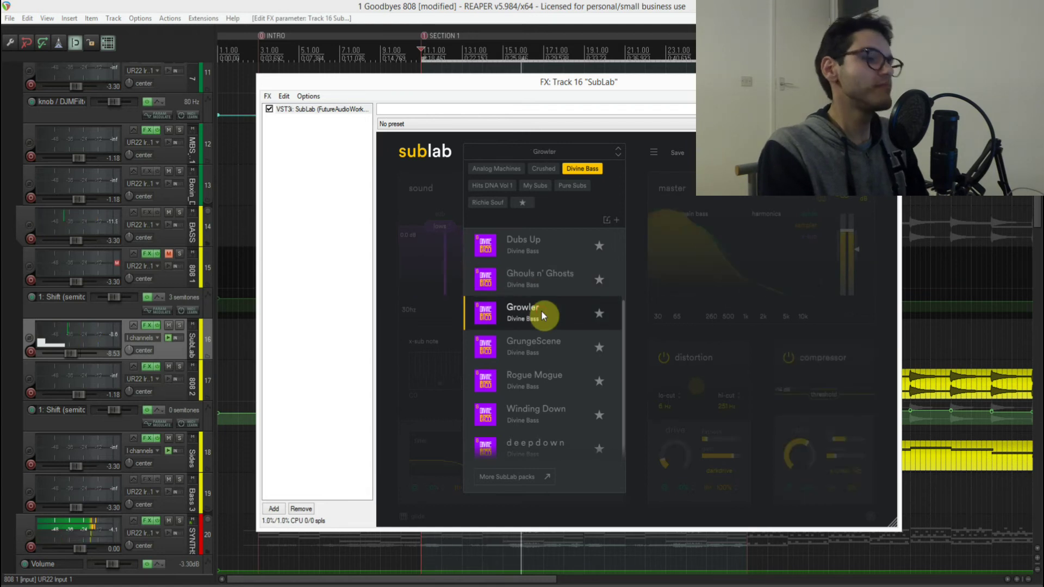
left_click(539, 344)
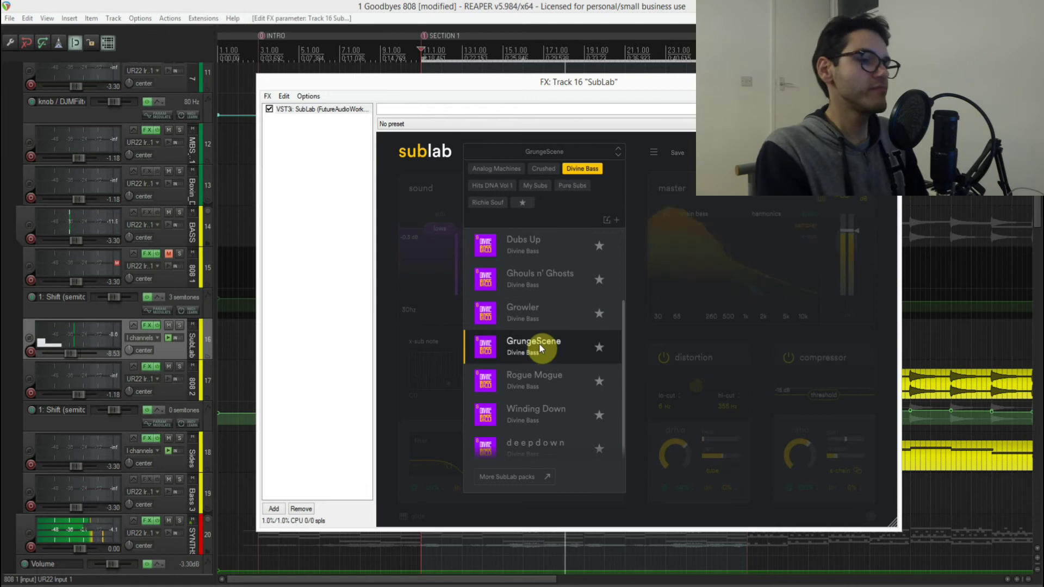
Audition the Divine Bass presets Rogue Mogue, Winding Down and deepdown, and stop playback.
left_click(538, 373)
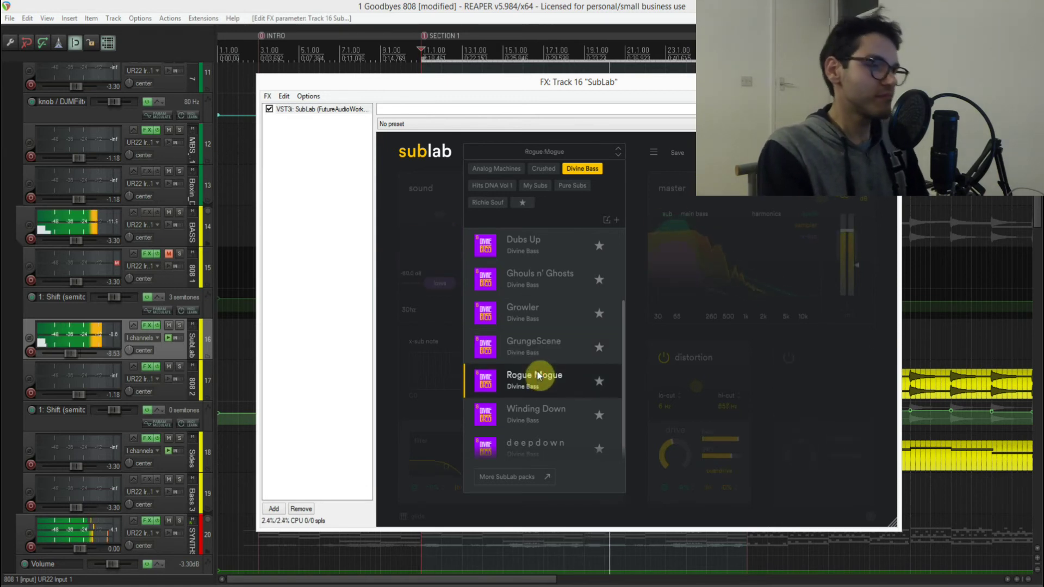
left_click(531, 414)
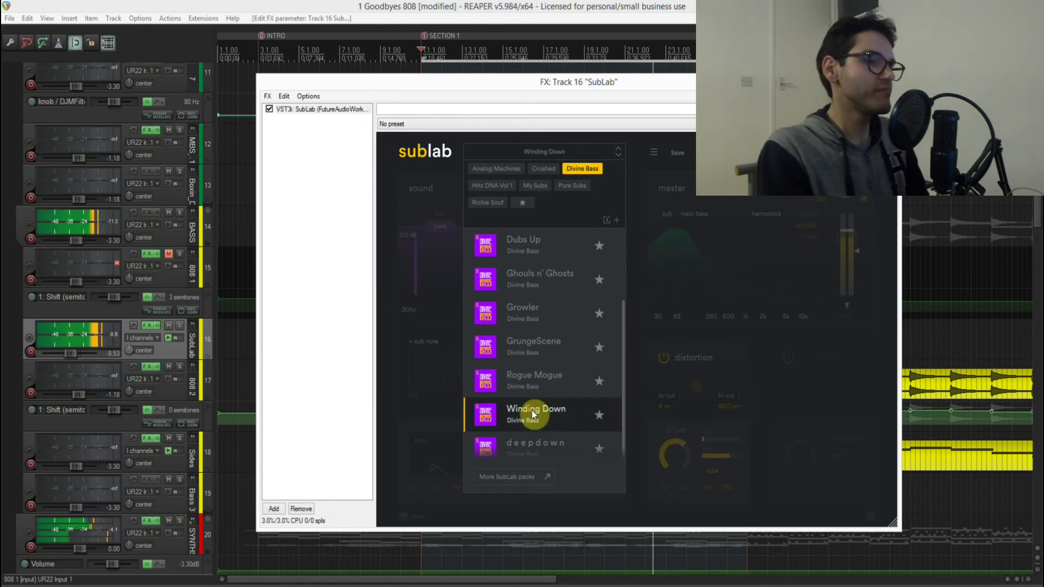
left_click(527, 445)
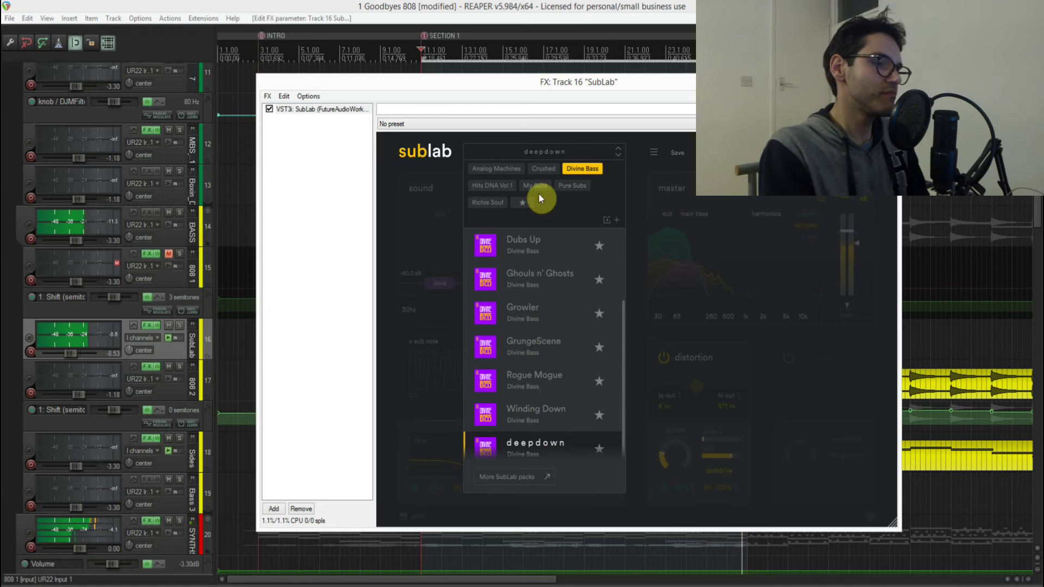
key("space")
Show only the Hits DNA Vol 1 pack and audition its presets Bank Account, Floating, God's Plan and Gucci Gang.
left_click(492, 186)
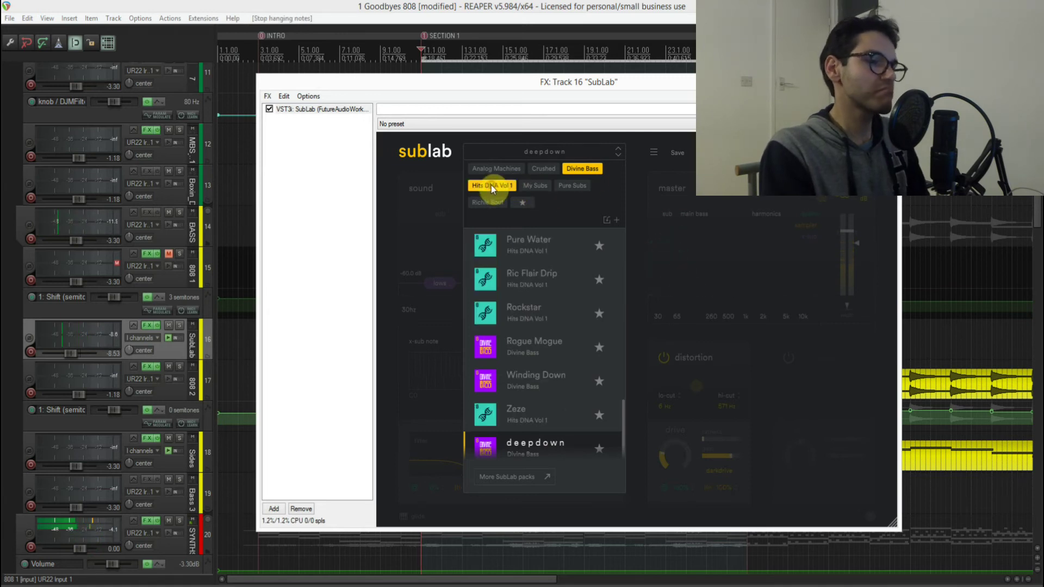
left_click(585, 171)
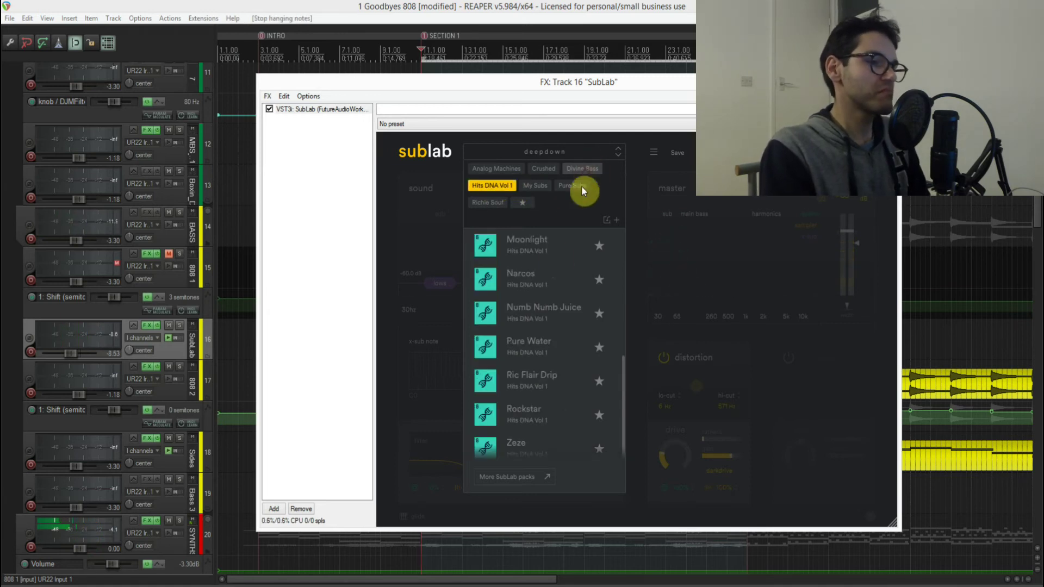
scroll(536, 262, "up", 5)
left_click(541, 259)
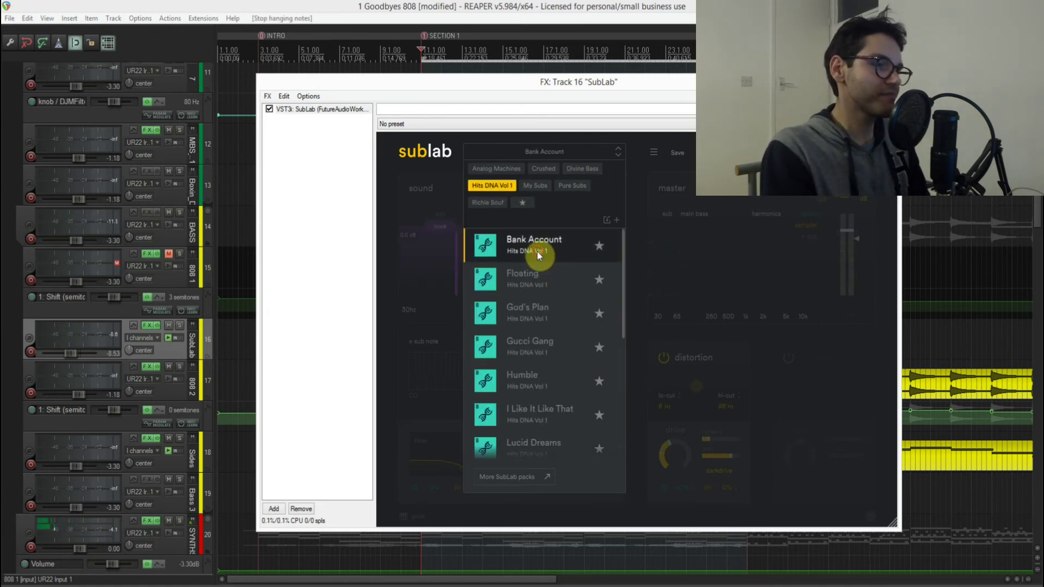
left_click(531, 279)
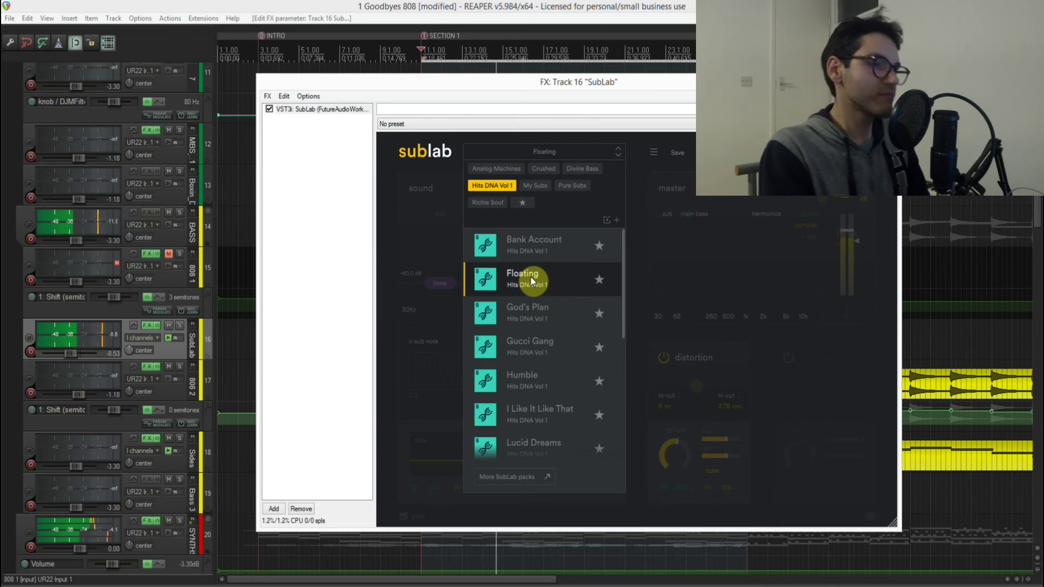
left_click(537, 312)
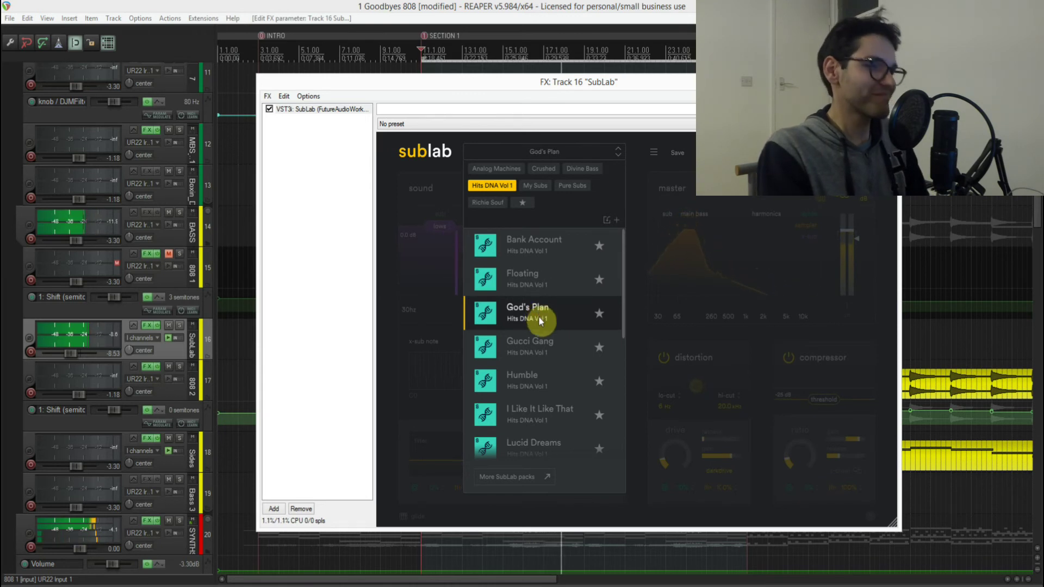
left_click(541, 344)
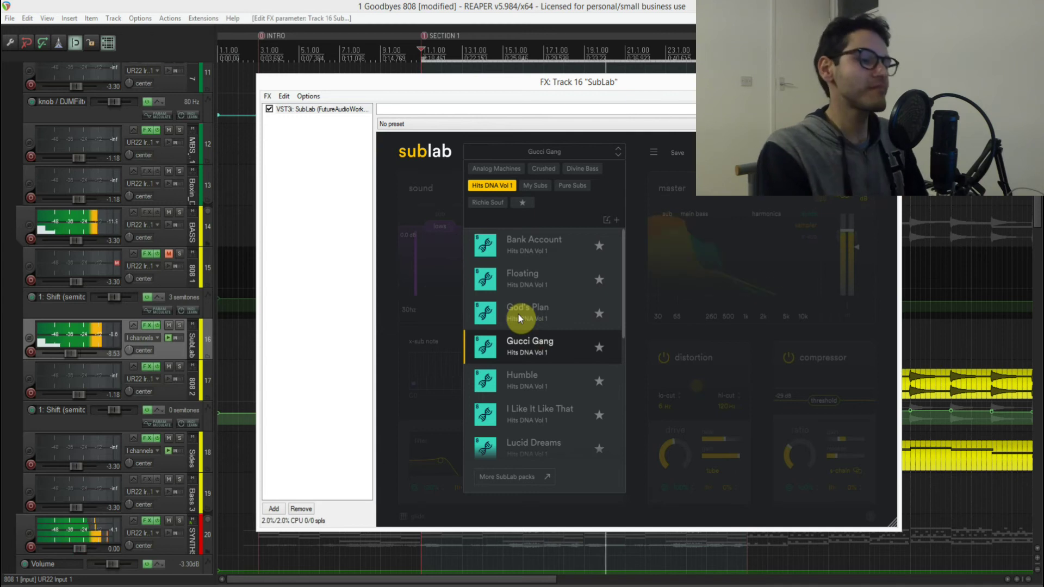
Audition the Hits DNA Vol 1 presets Humble, I Like It Like That, Lucid Dreams and Mask Off.
left_click(531, 373)
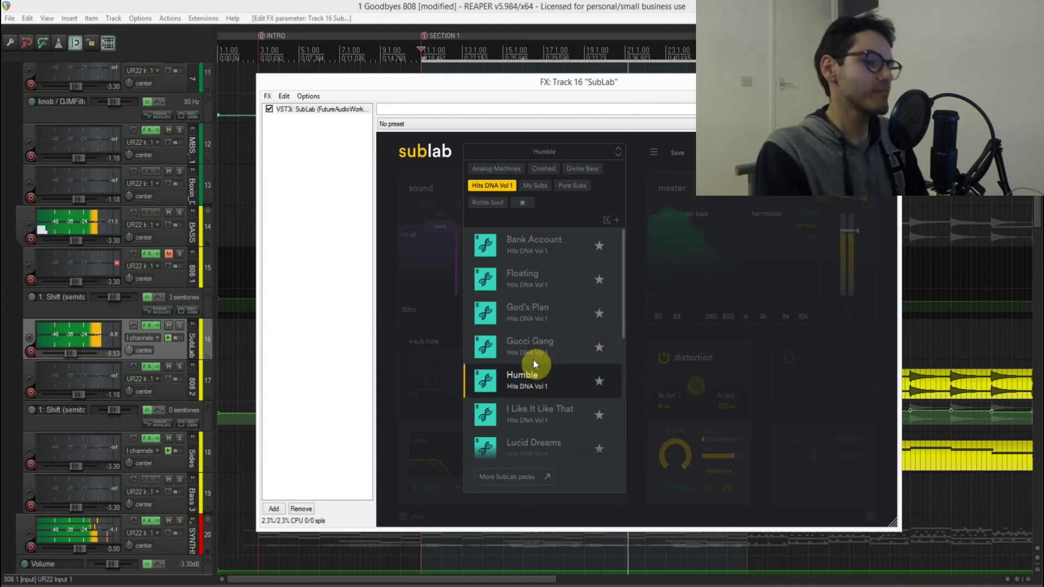
scroll(532, 362, "down", 3)
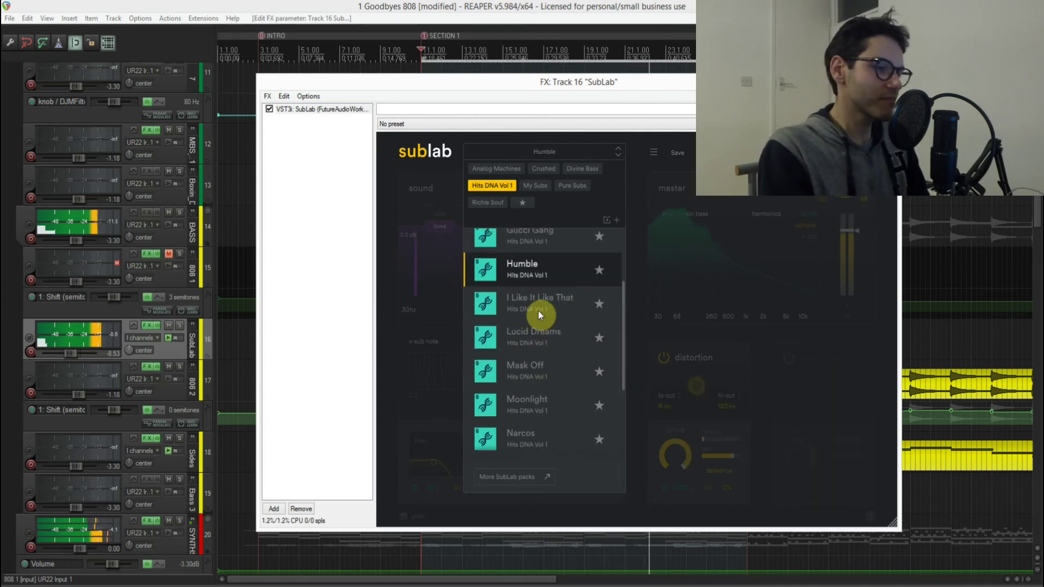
left_click(538, 309)
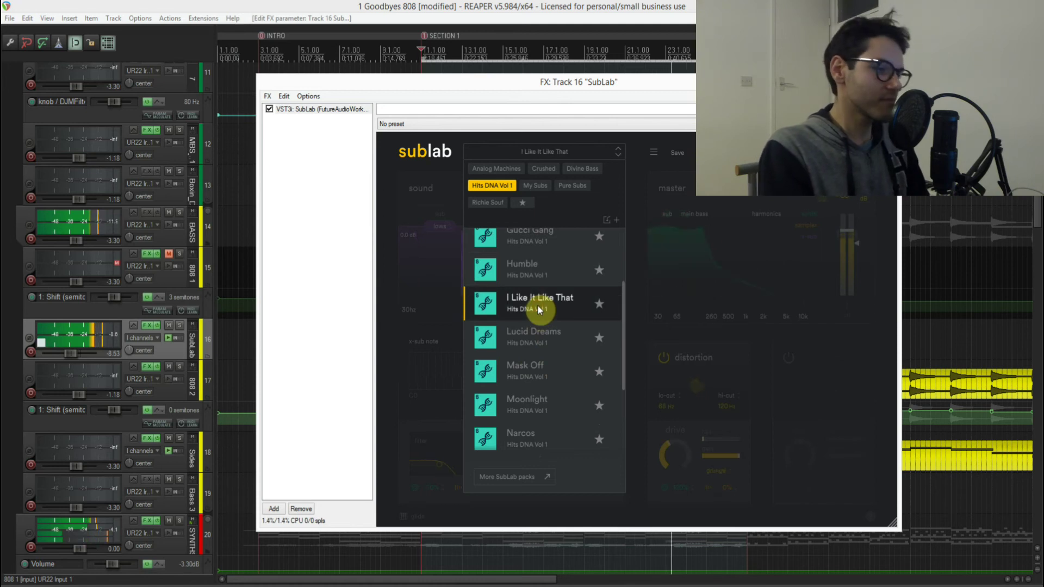
left_click(538, 335)
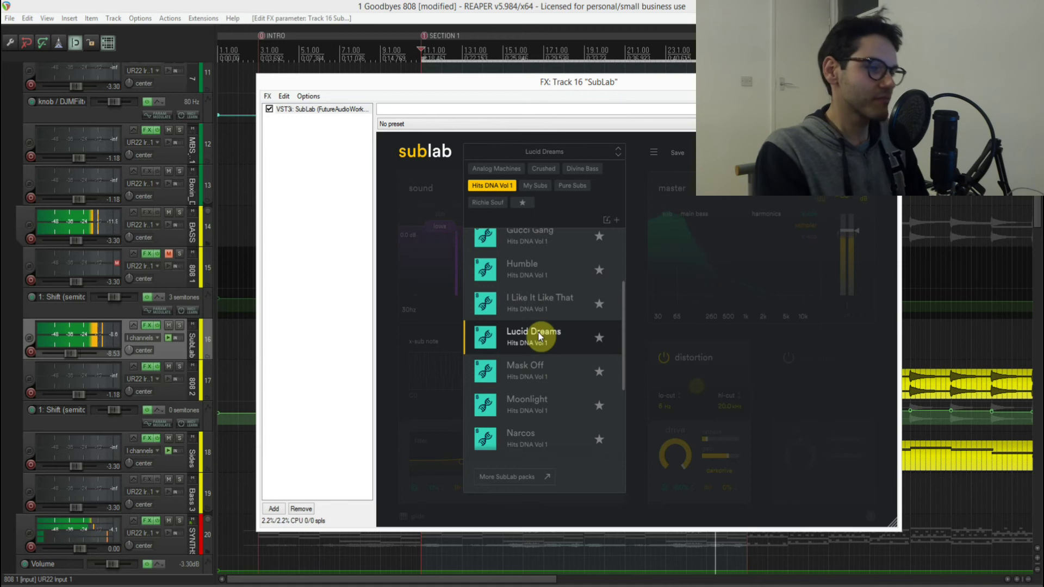
left_click(533, 373)
Audition the Hits DNA Vol 1 presets Moonlight, Narcos and Numb Numb Juice.
scroll(534, 367, "down", 2)
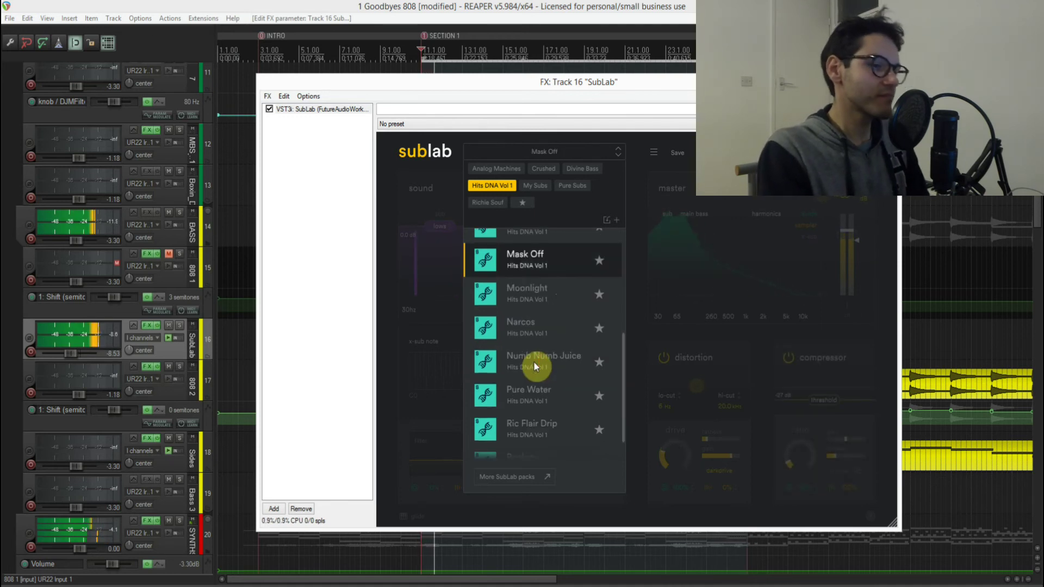
left_click(543, 303)
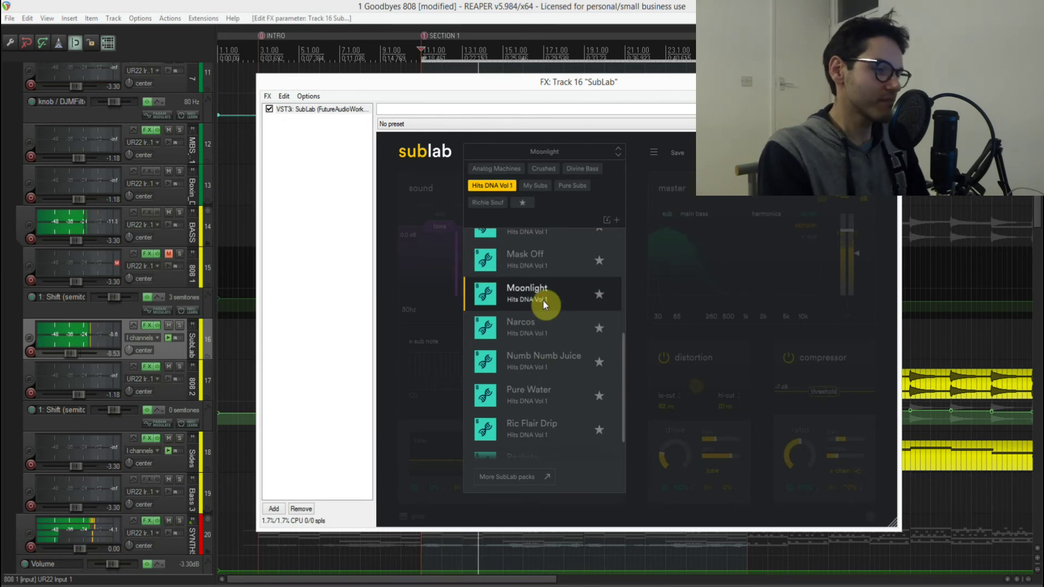
left_click(552, 328)
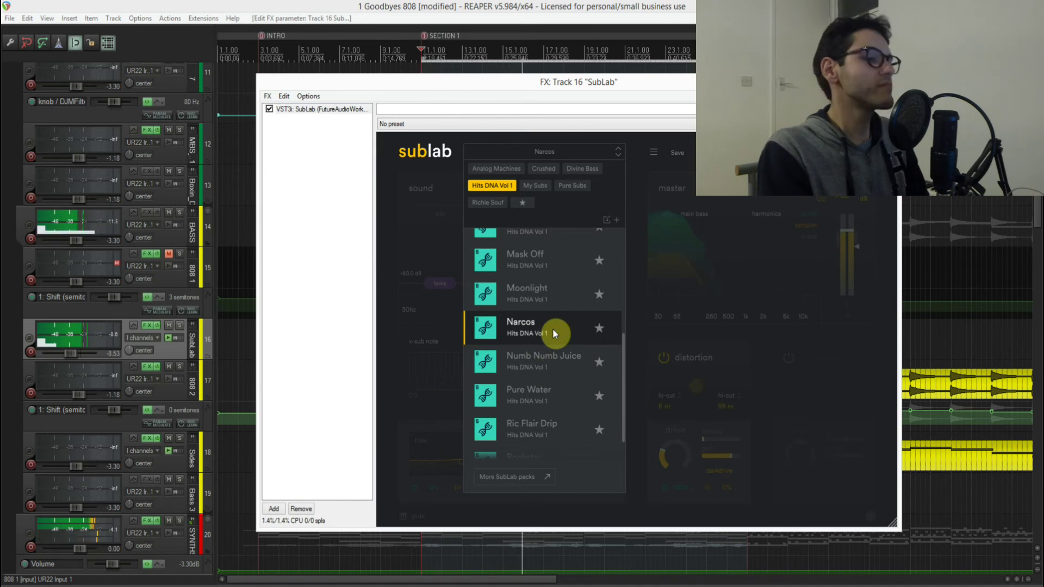
left_click(550, 363)
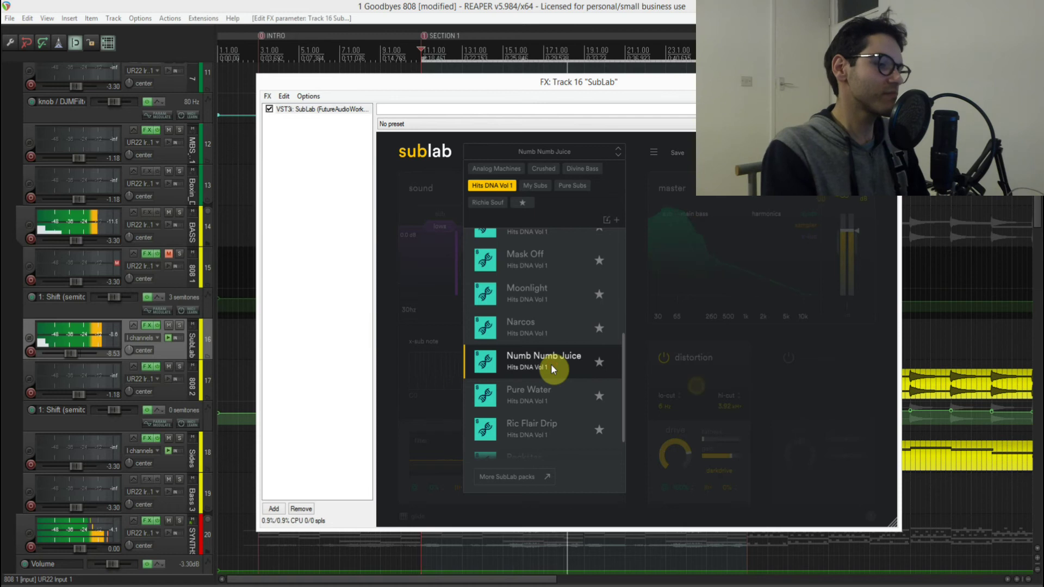
Audition the Hits DNA Vol 1 presets Pure Water, Ric Flair Drip and Rockstar.
scroll(550, 364, "down", 1)
left_click(549, 345)
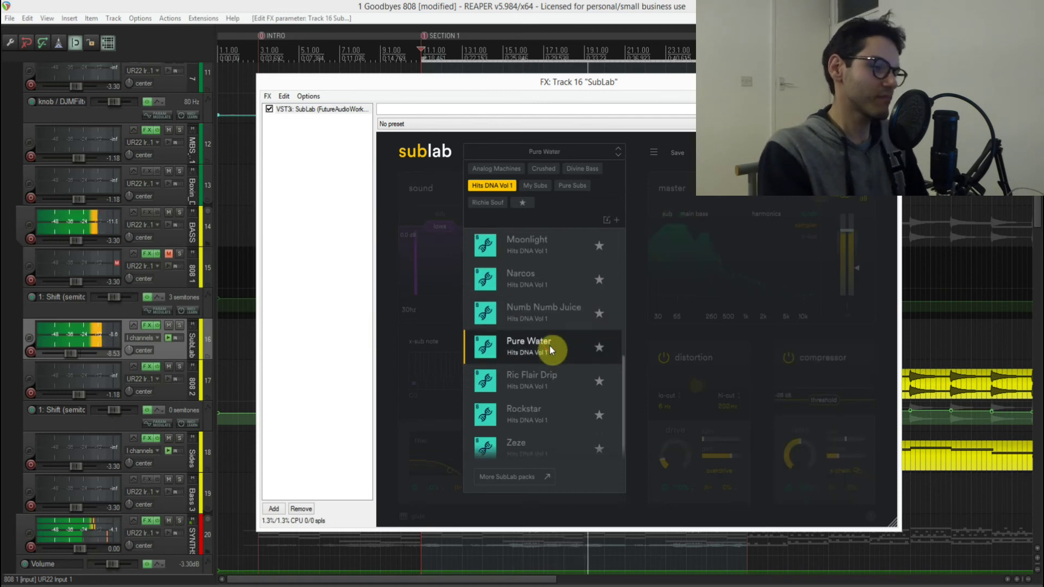
left_click(547, 382)
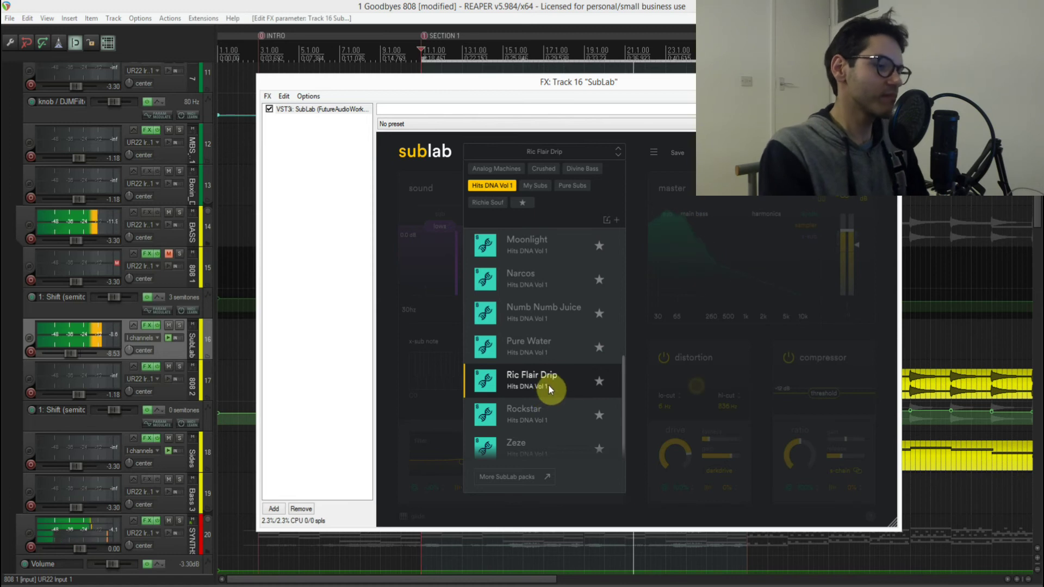
left_click(548, 413)
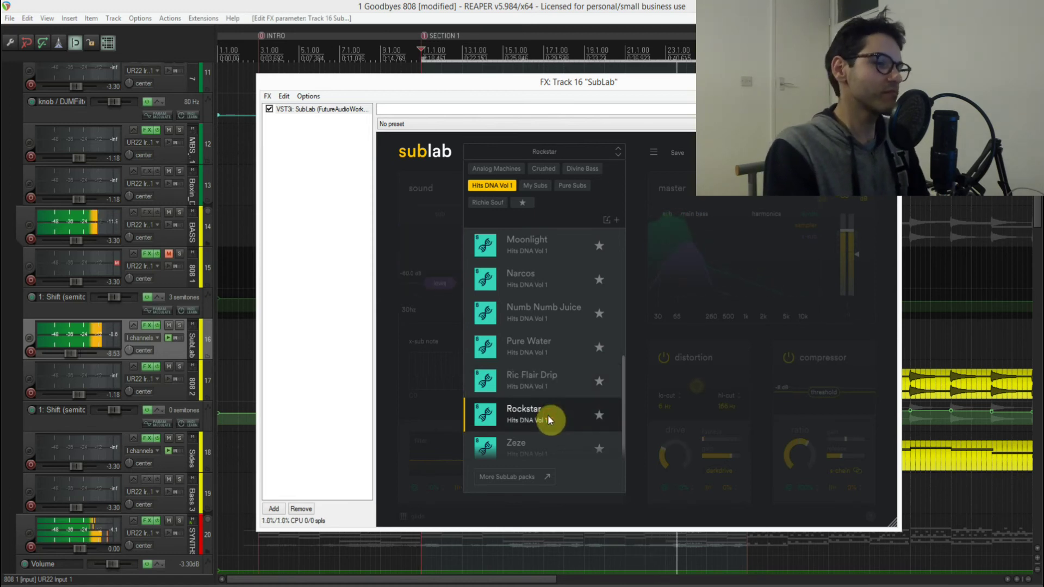
Audition the Hits DNA Vol 1 preset Zeze and switch the preset list to show only the Pure Subs pack.
left_click(527, 441)
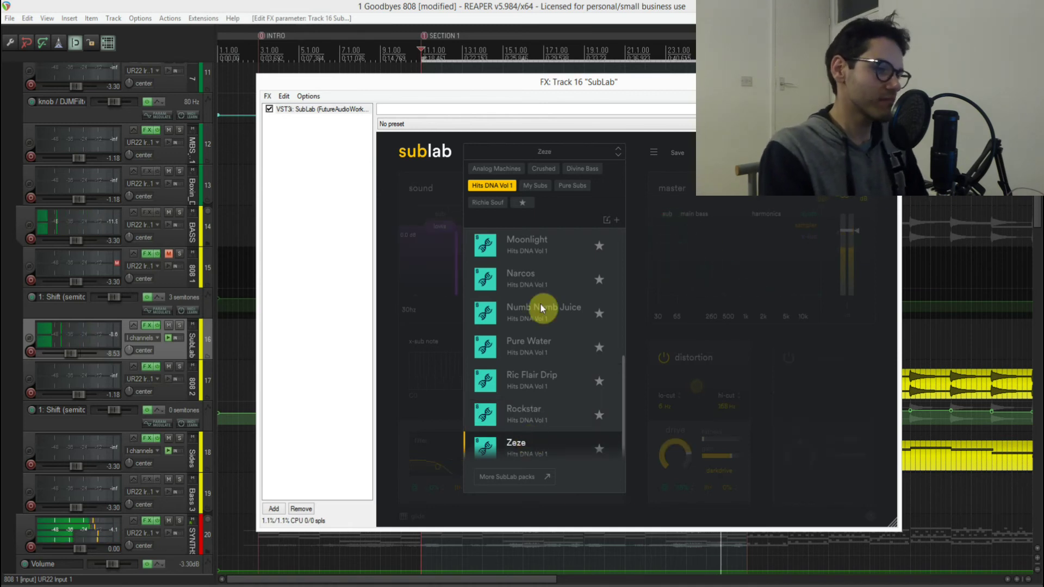
left_click(544, 186)
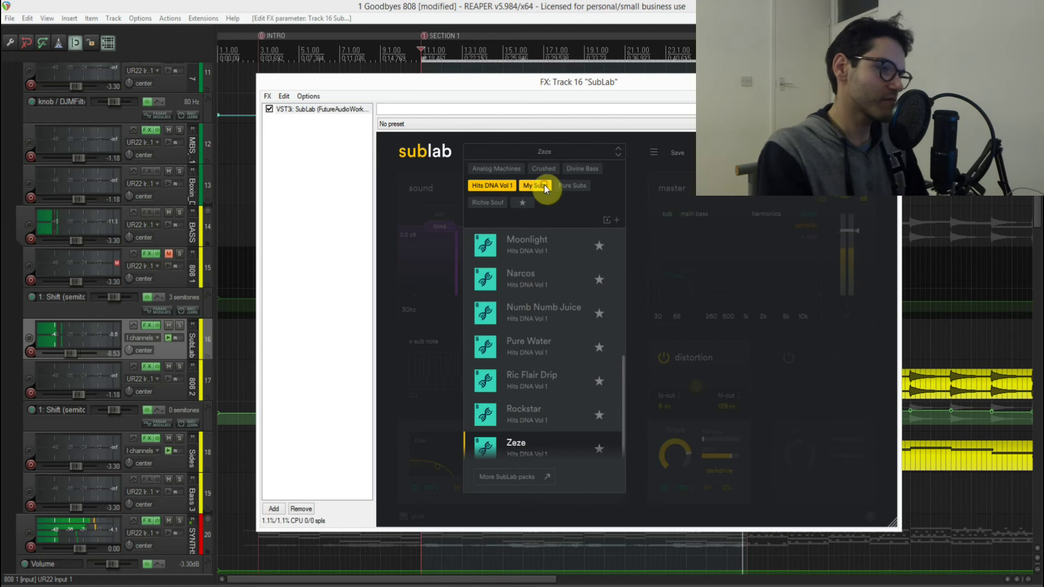
left_click(491, 185)
left_click(535, 186)
left_click(572, 185)
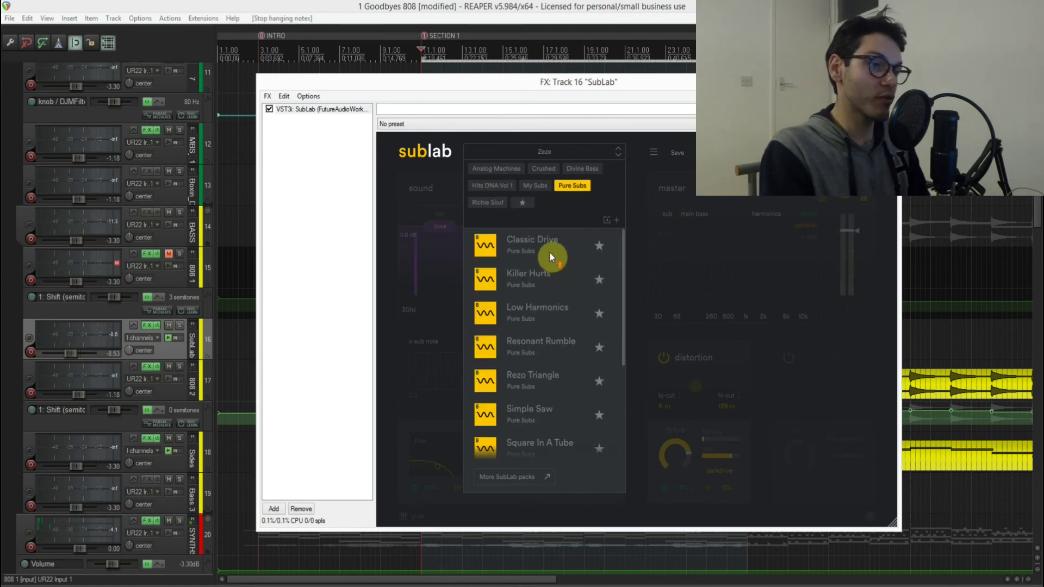
Audition the Pure Subs presets Classic Drive, Killer Hurts, Low Harmonics, Resonant Rumble and Rezo Triangle.
left_click(543, 245)
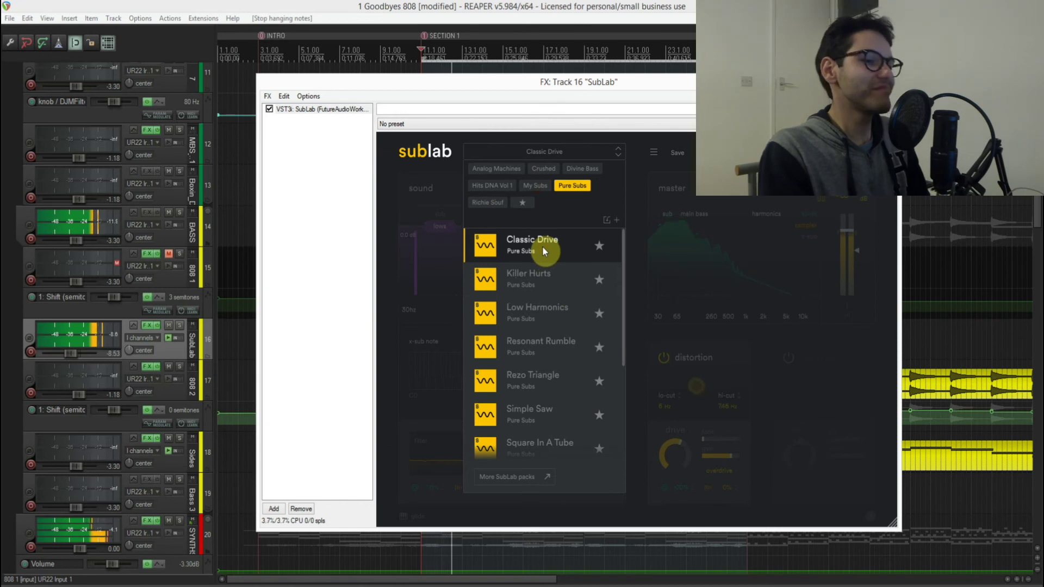
left_click(544, 276)
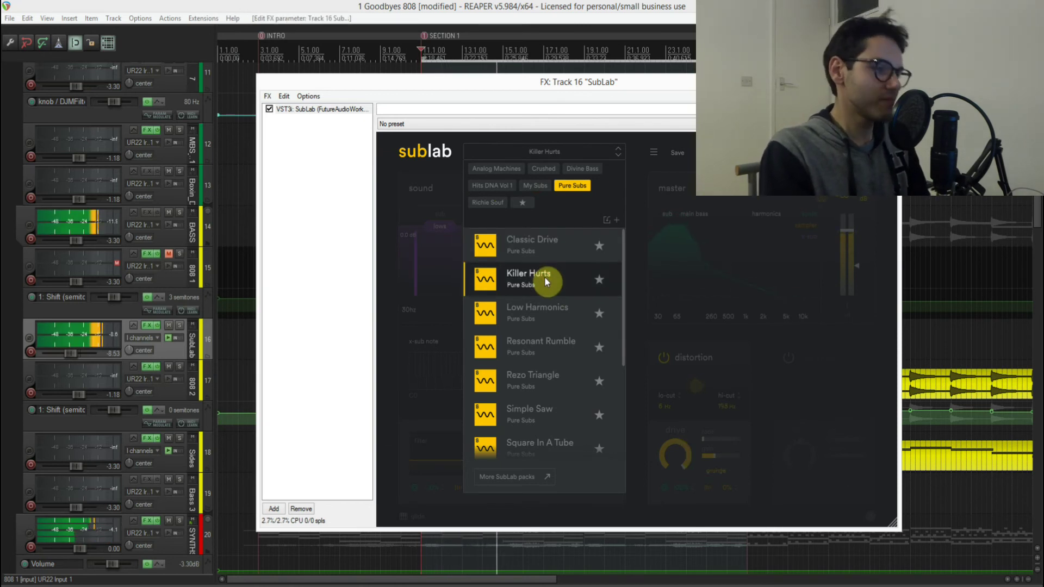
left_click(548, 314)
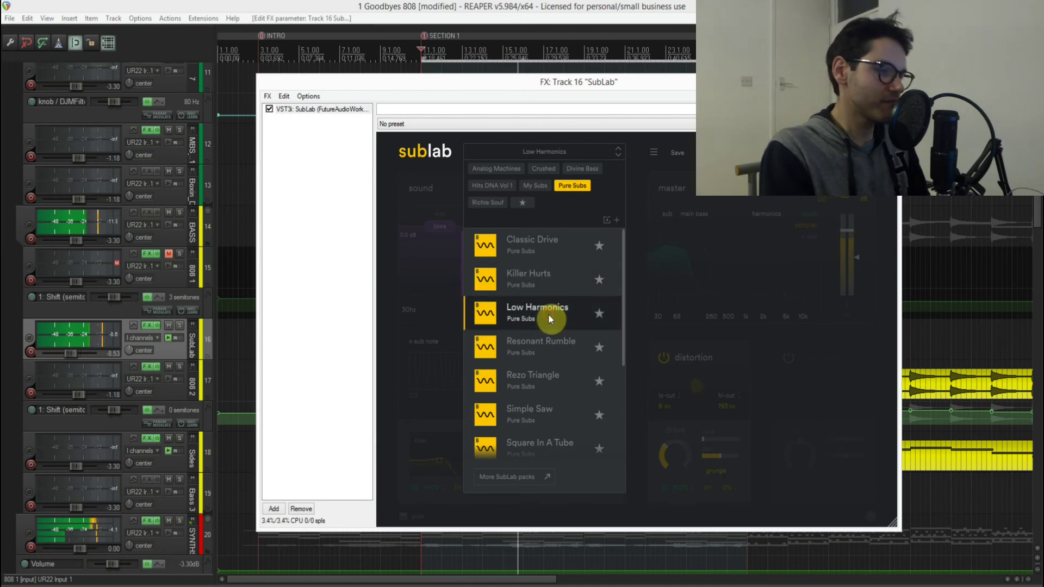
left_click(543, 348)
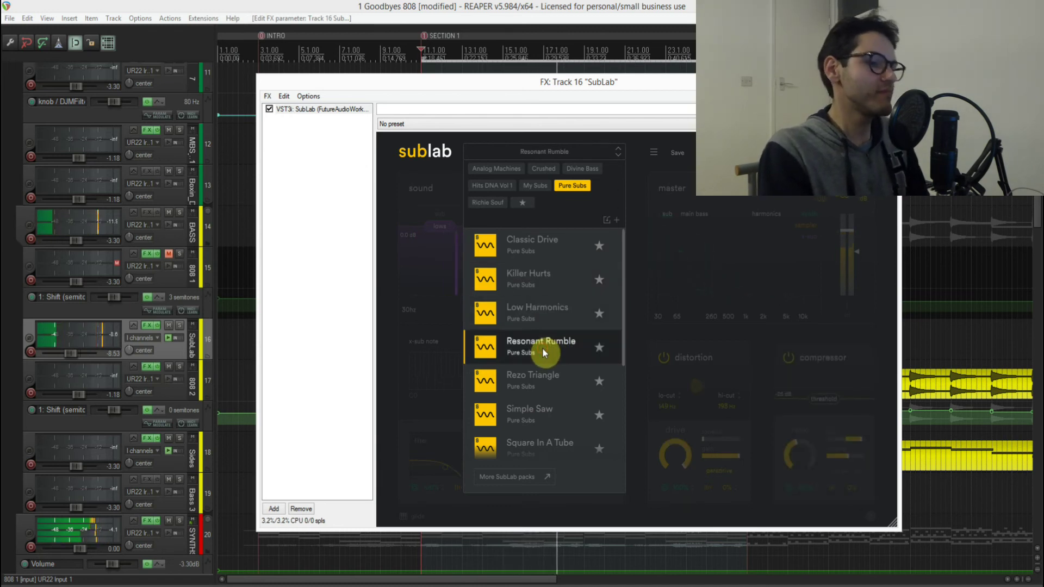
left_click(538, 376)
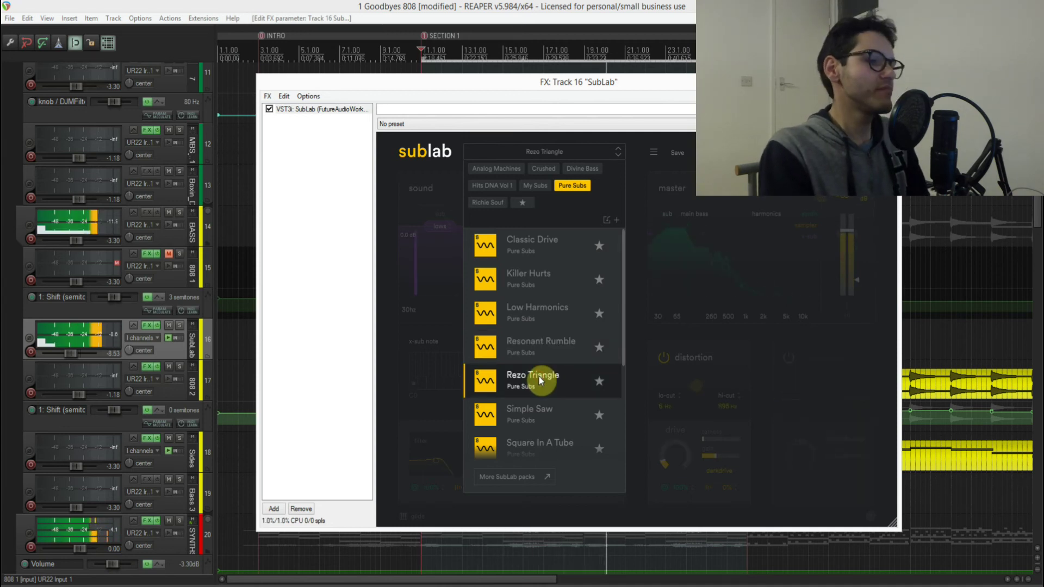
Audition the Pure Subs presets Simple Saw, Square In A Tube, Swamp Creature and The Lowdown.
scroll(550, 375, "down", 3)
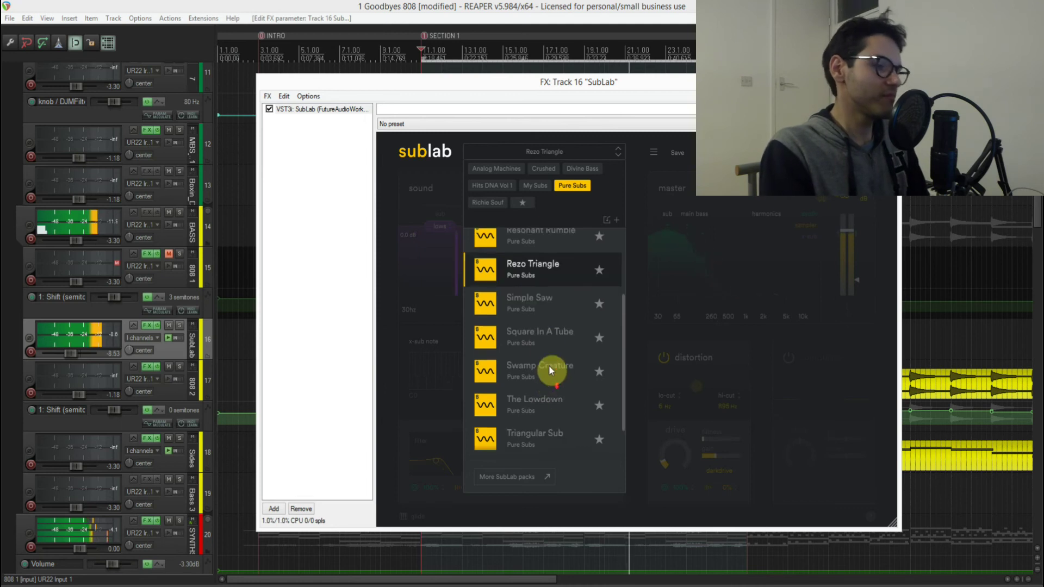
left_click(531, 310)
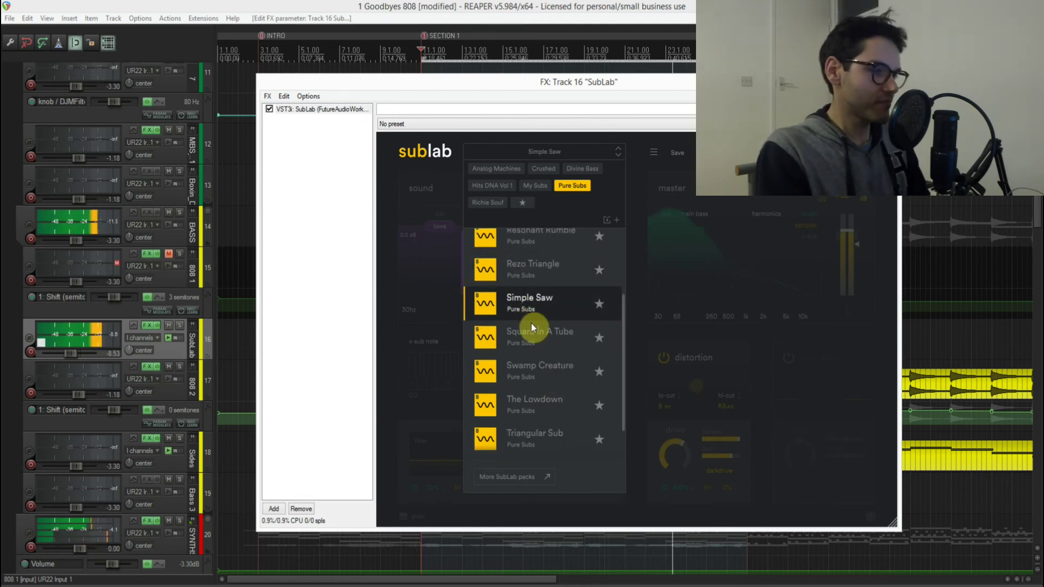
left_click(530, 330)
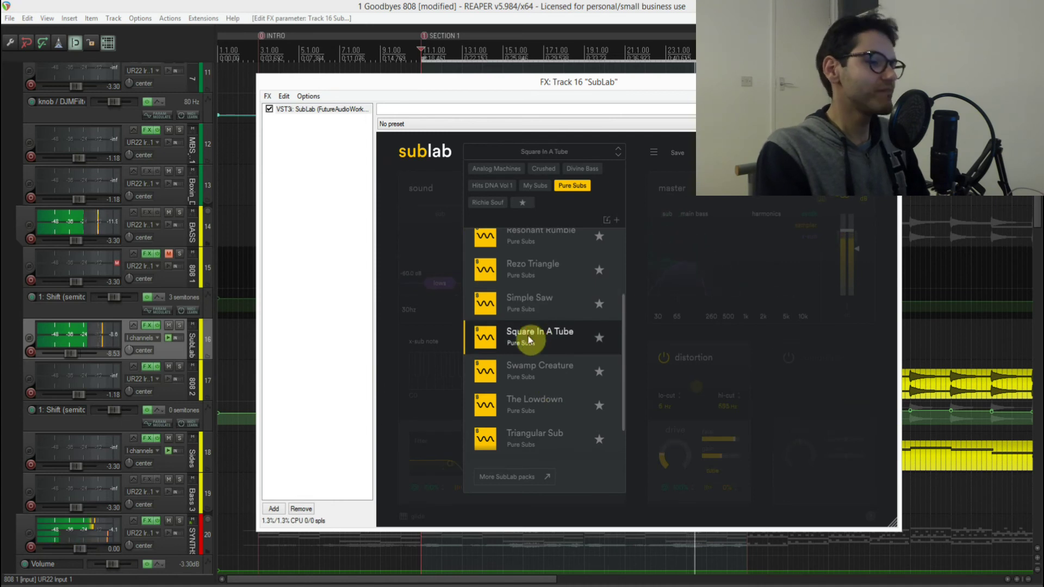
left_click(537, 379)
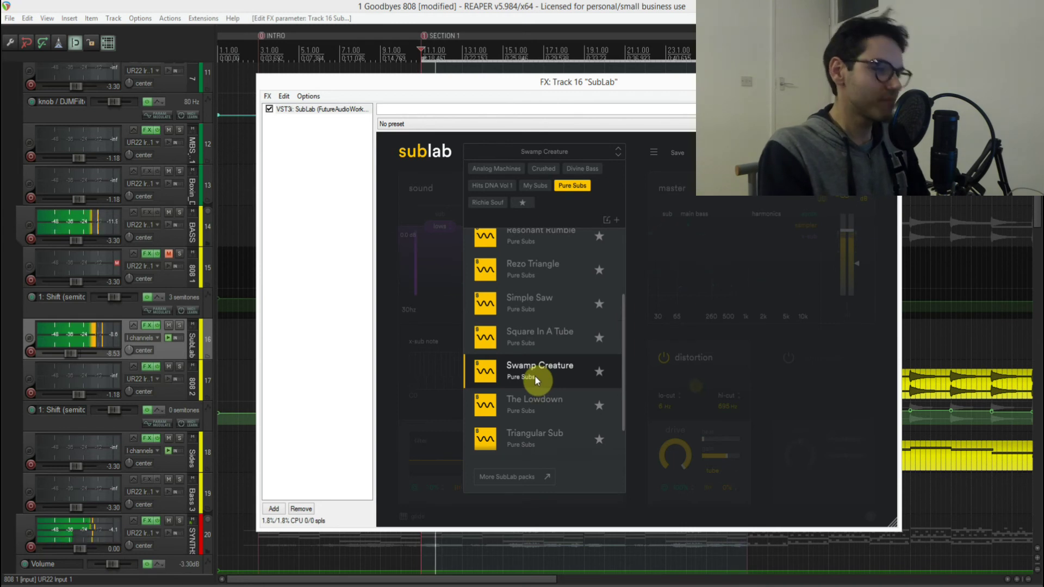
left_click(522, 403)
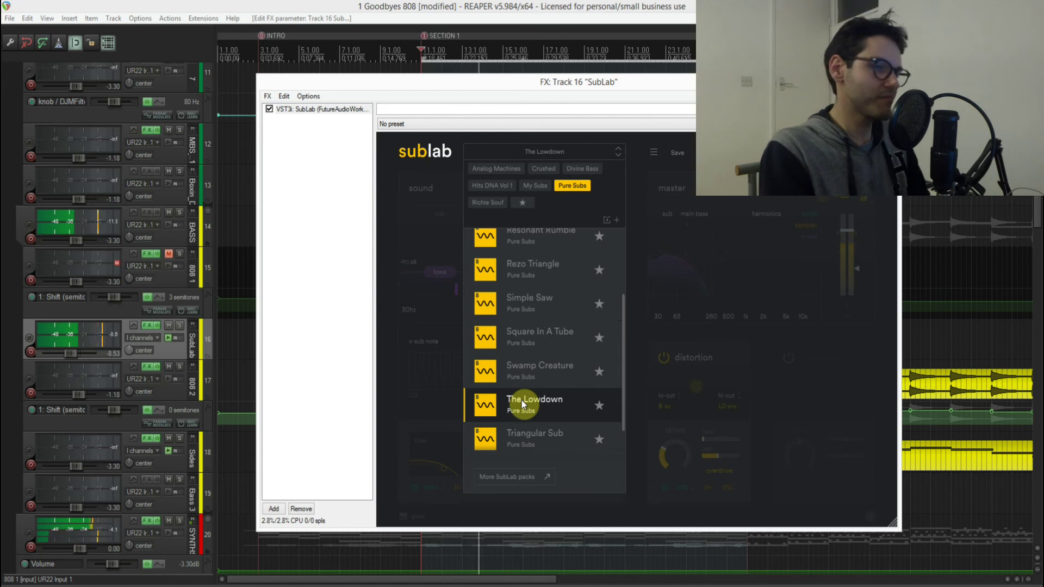
Audition the Pure Subs presets Triangular Sub, X-Sub Full Harmonics and X-Sub Purest Sine, and stop playback.
left_click(512, 434)
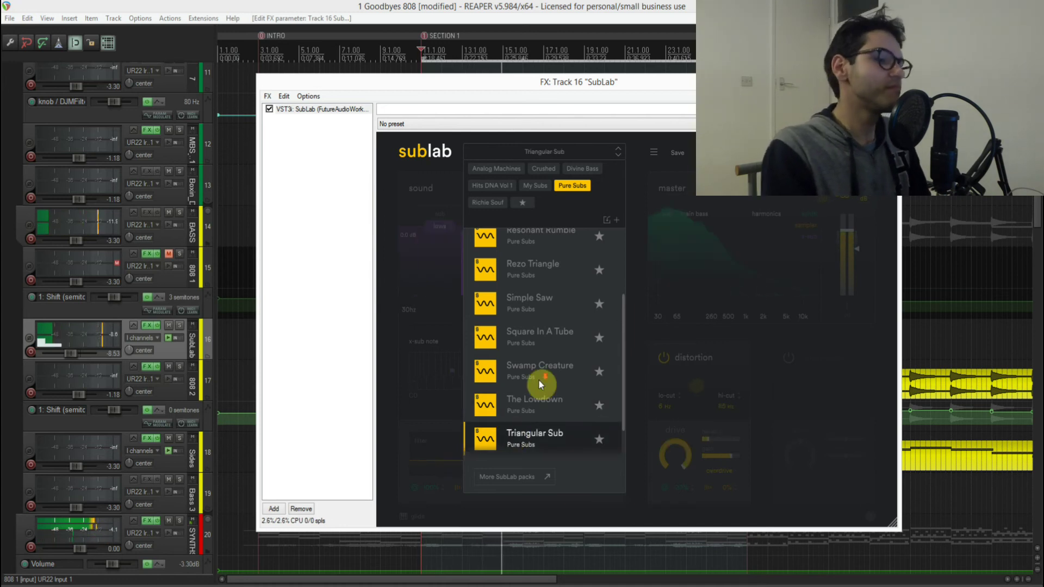
scroll(538, 380, "down", 2)
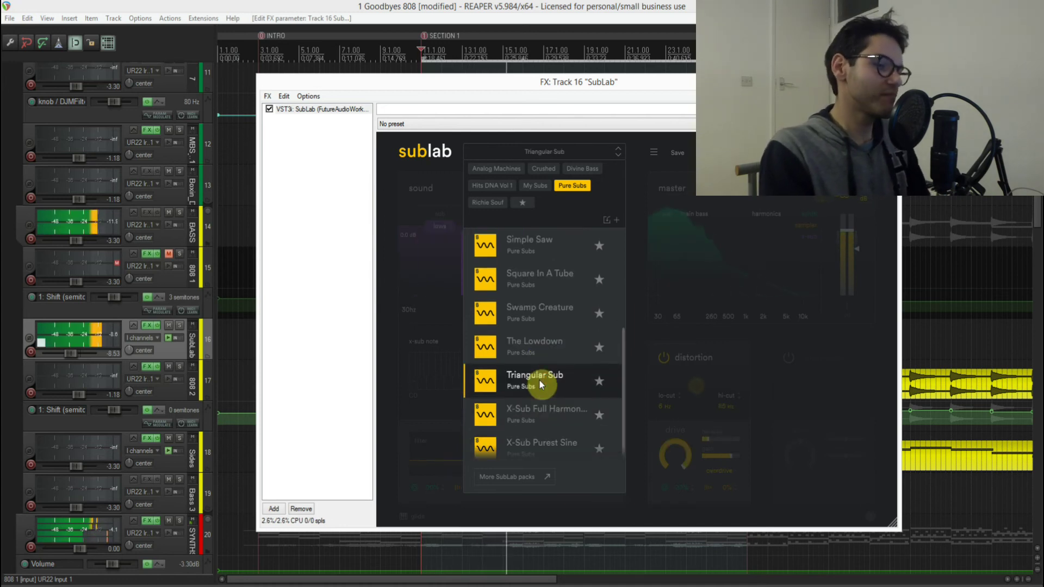
left_click(550, 410)
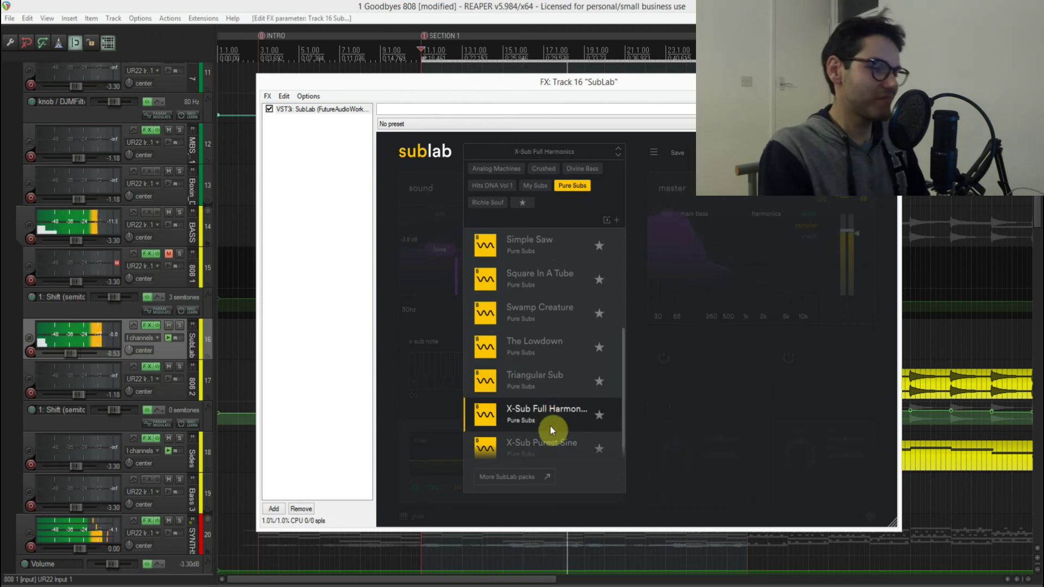
left_click(550, 444)
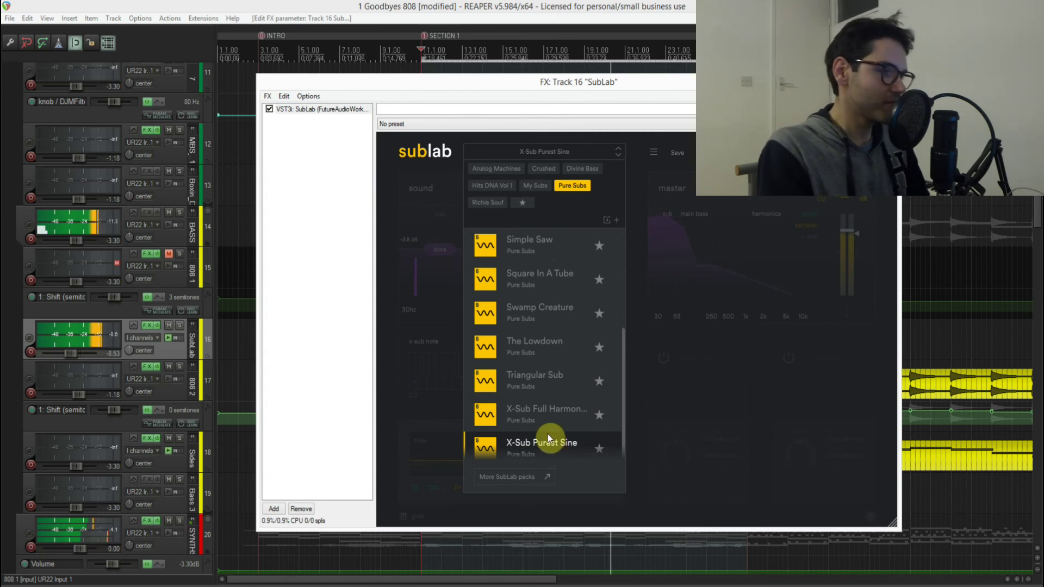
key("space")
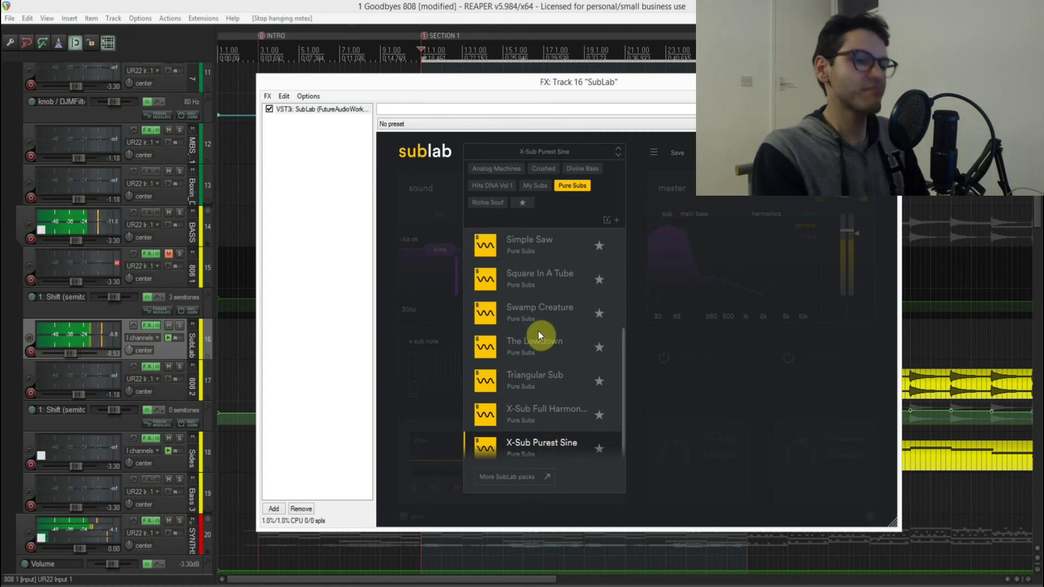
Add the Richie Souf pack as the only filter and audition its presets 808 Signature 2 and 808 Smoke during playback.
left_click(486, 205)
left_click(548, 242)
key("space")
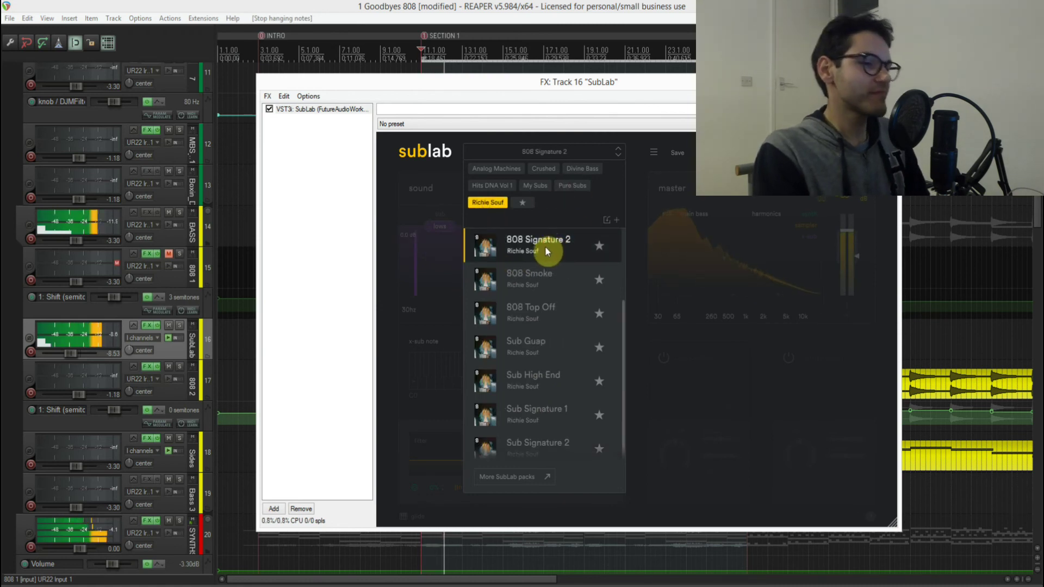
left_click(538, 280)
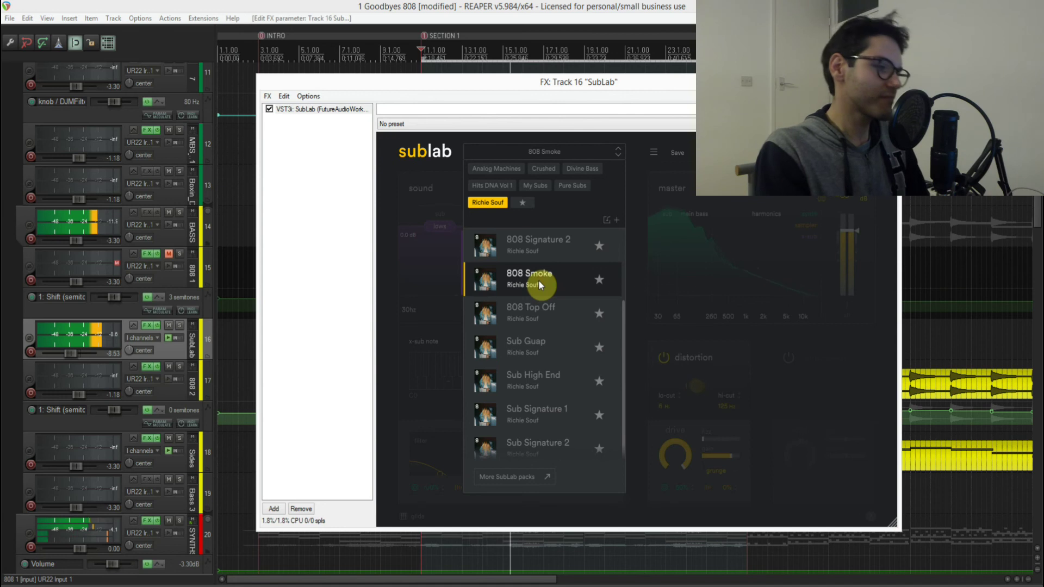
Audition the Richie Souf presets 808 Nascar, 808 Oxy, 808 Signature 1 and 808 Top Off.
scroll(538, 285, "up", 3)
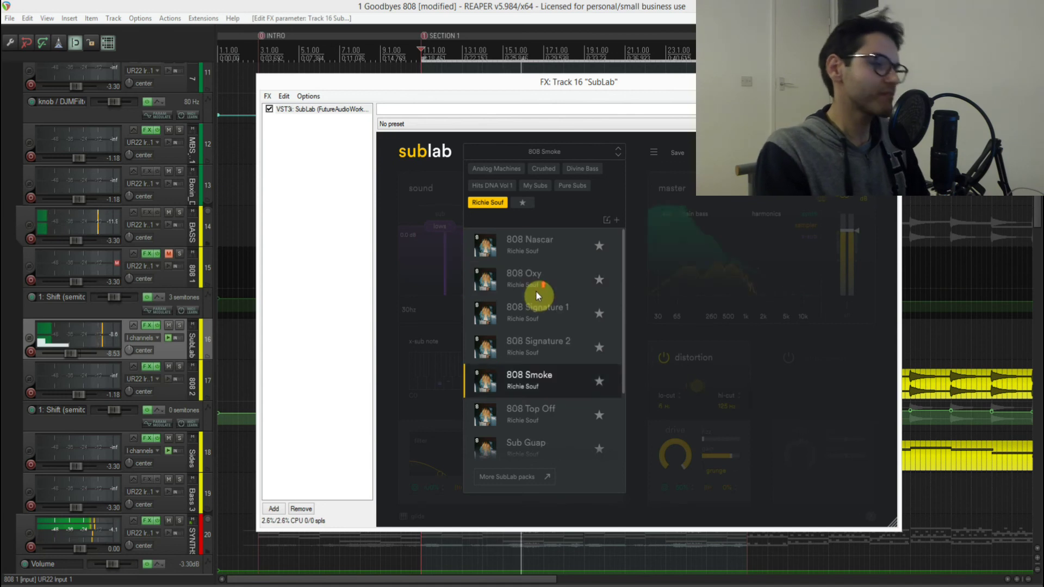
left_click(544, 249)
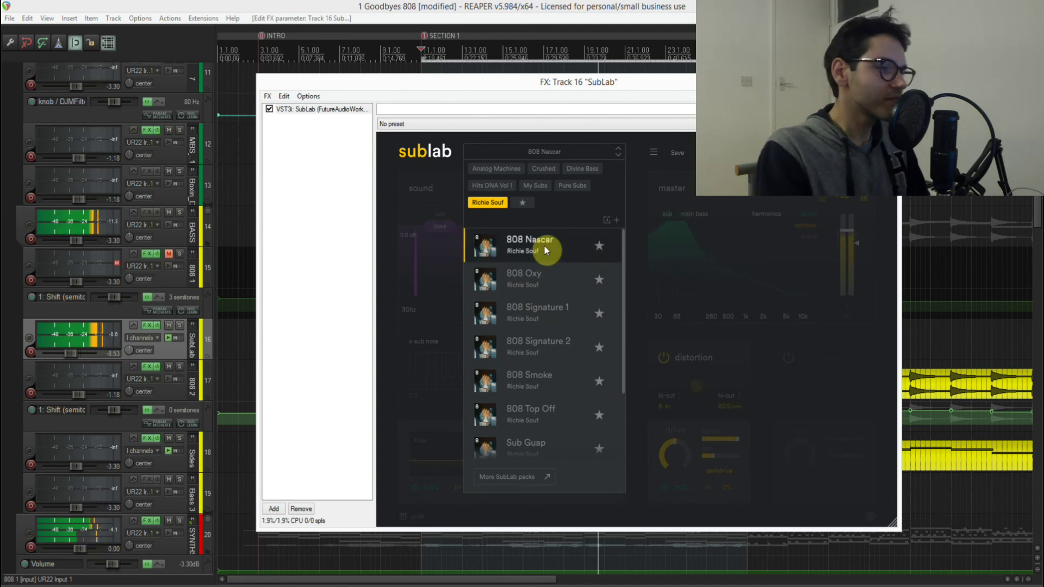
left_click(542, 275)
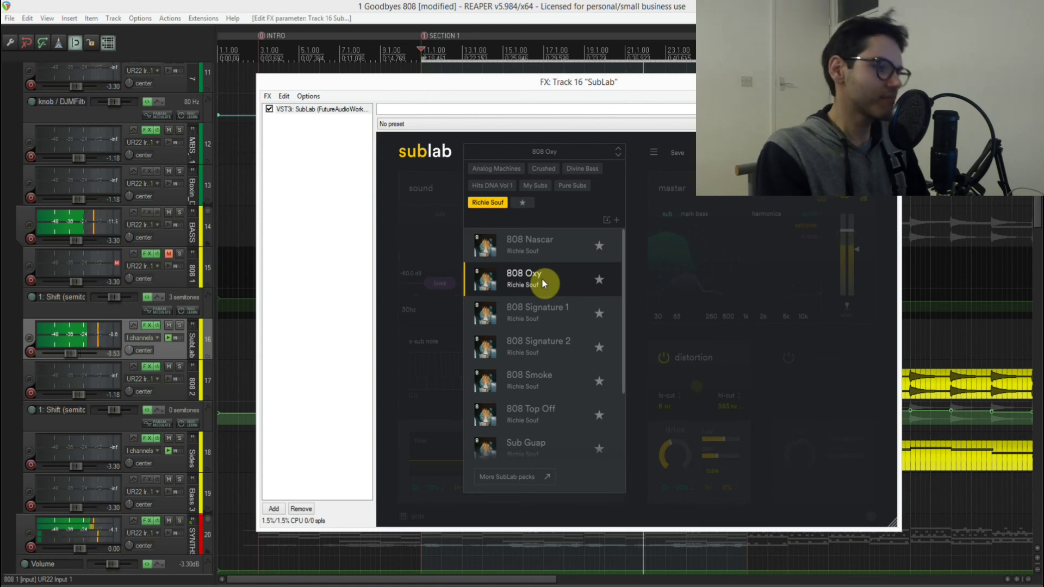
left_click(540, 310)
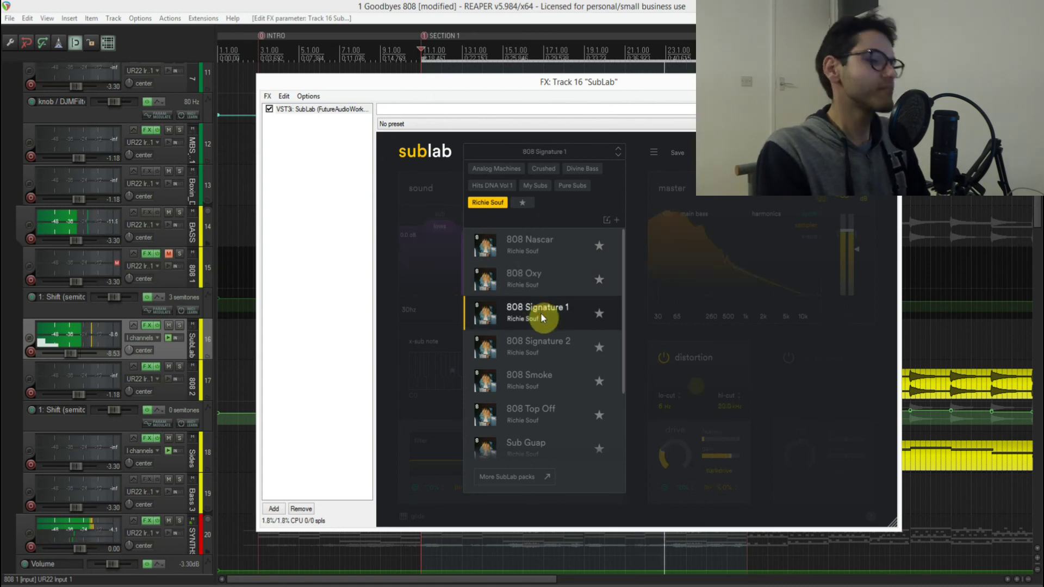
left_click(554, 414)
Audition the Richie Souf presets Sub Guap, Sub High End and Sub Signature 1.
scroll(560, 379, "down", 3)
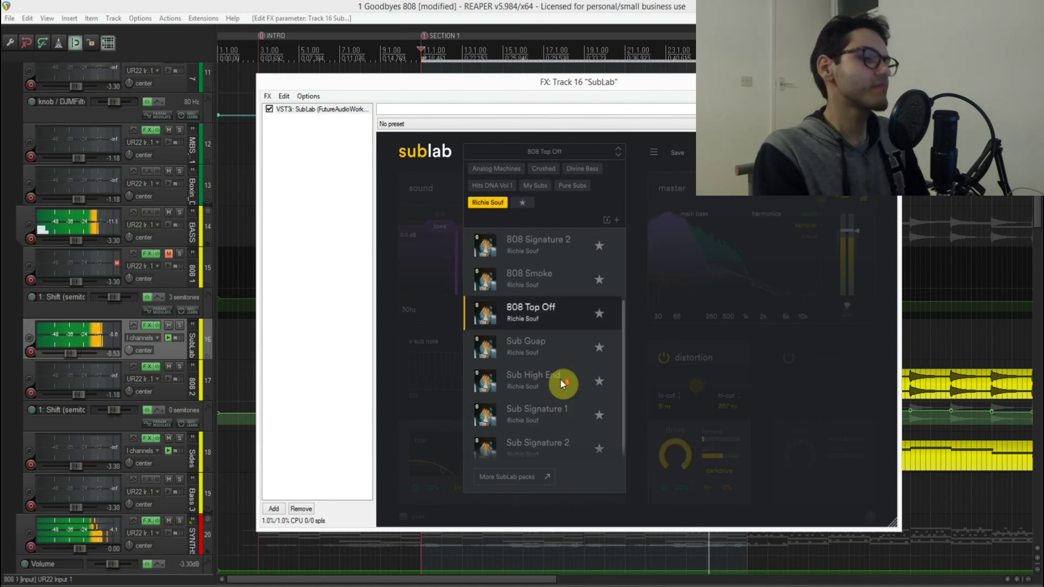
left_click(544, 347)
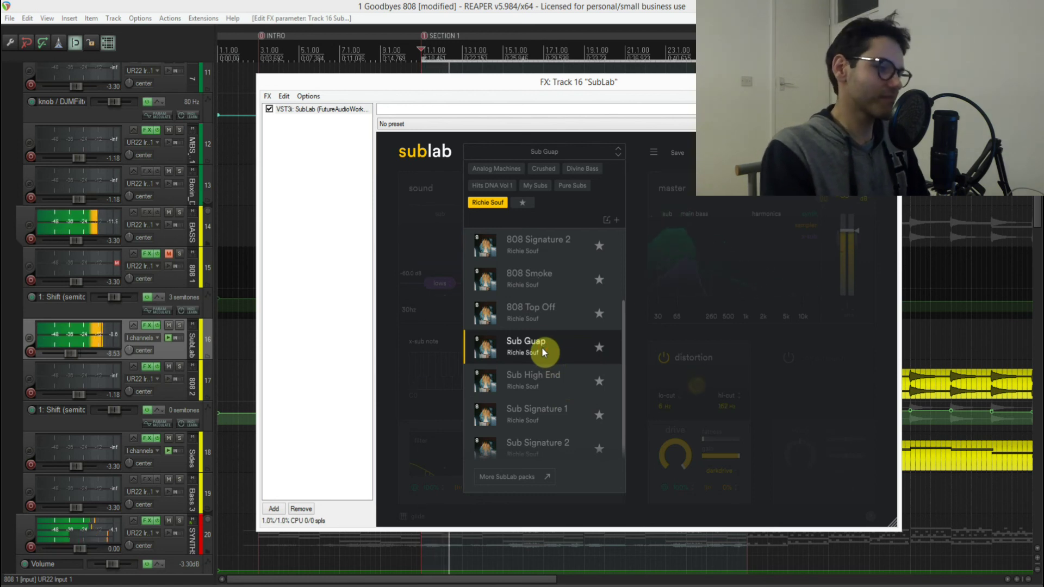
left_click(546, 374)
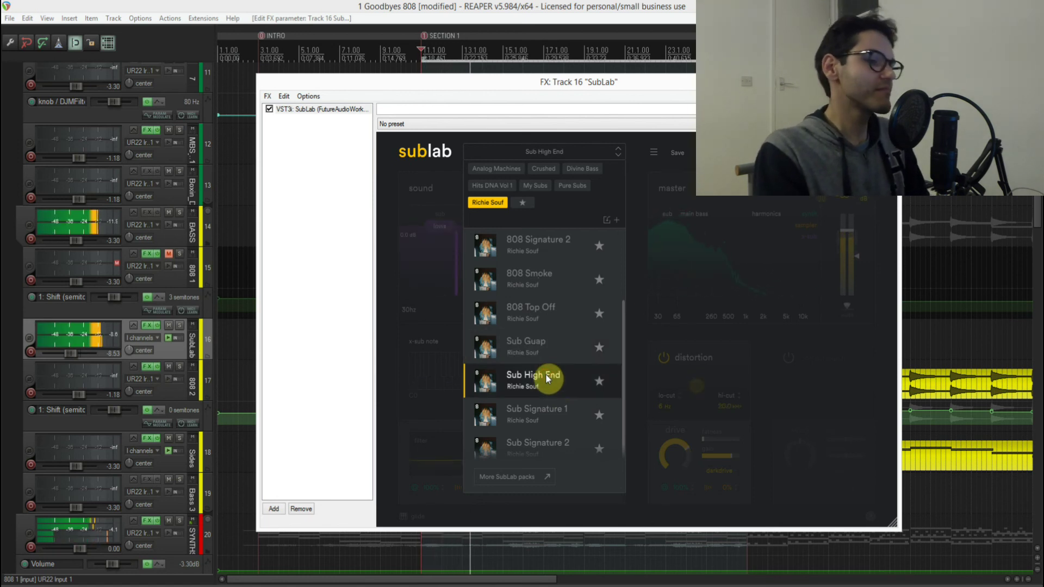
left_click(546, 409)
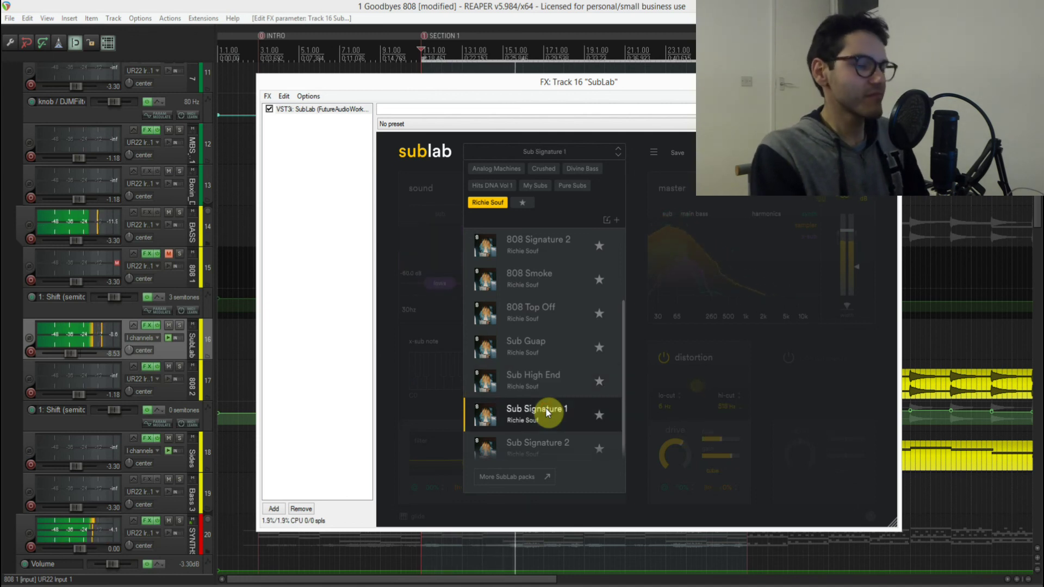
Load the Richie Souf preset Sub Signature 2 and return to SubLab's main sound view with playback stopped.
left_click(547, 451)
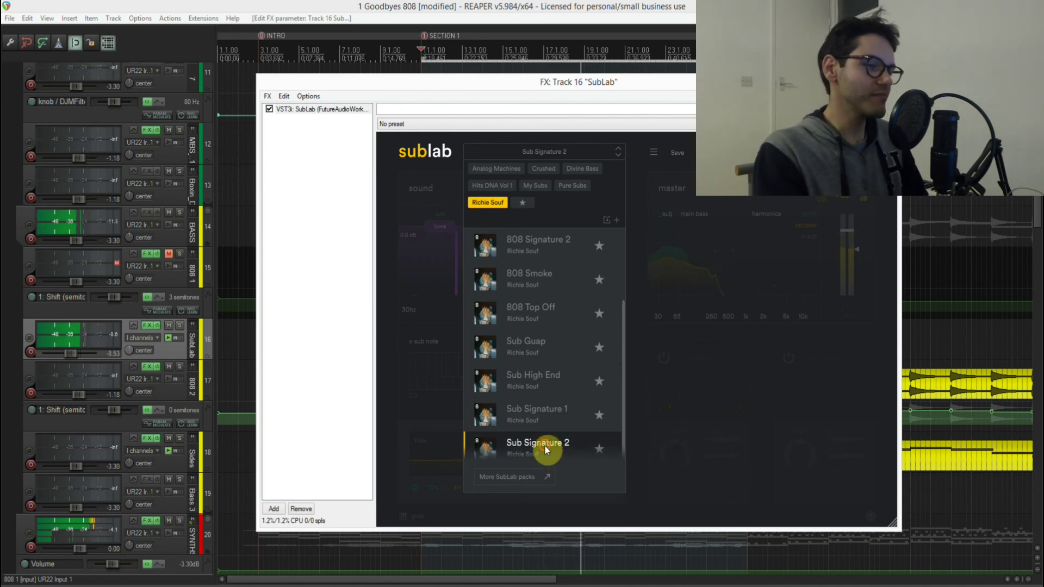
key("space")
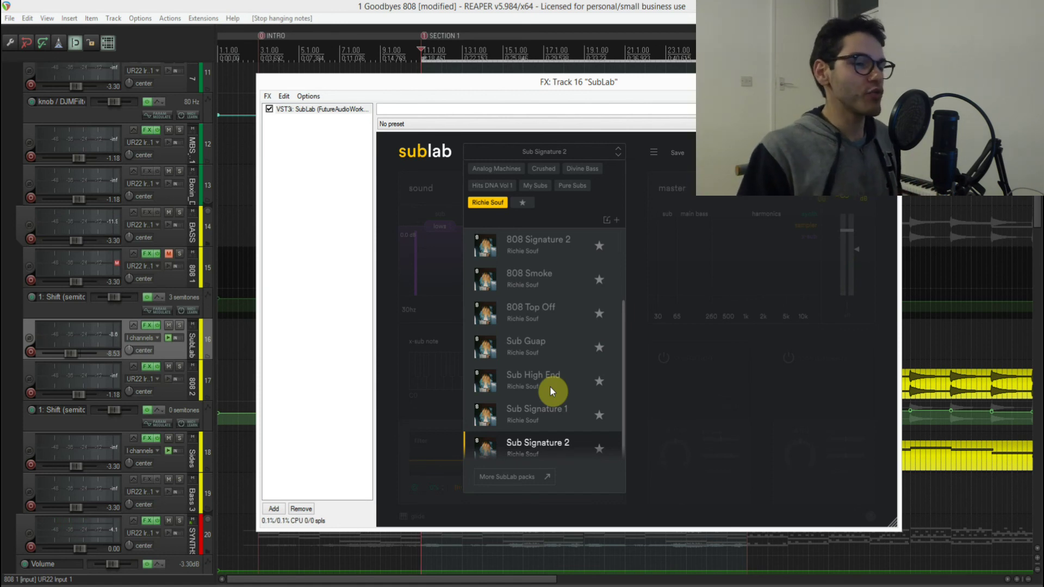
left_click(688, 302)
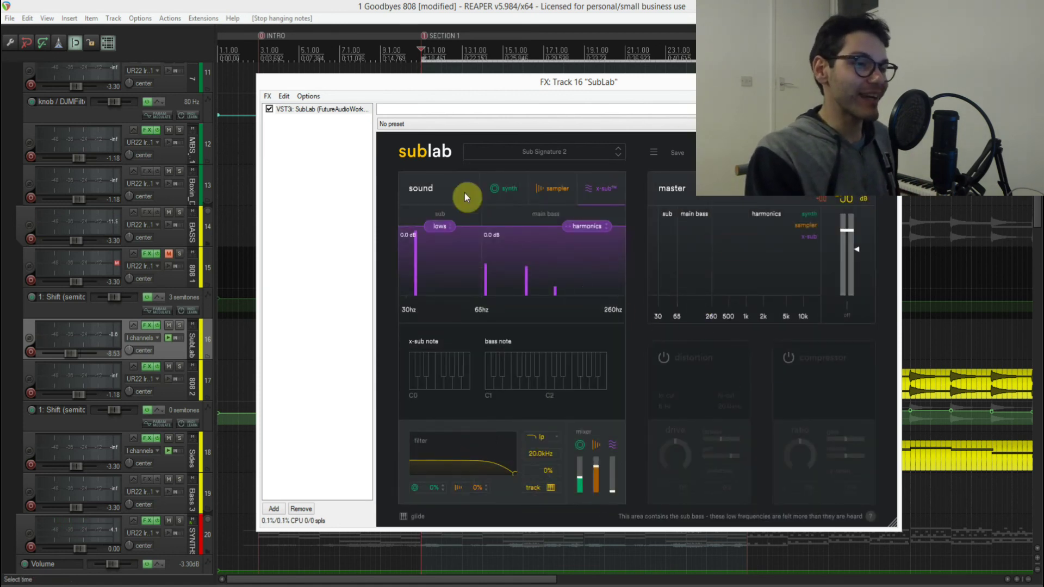